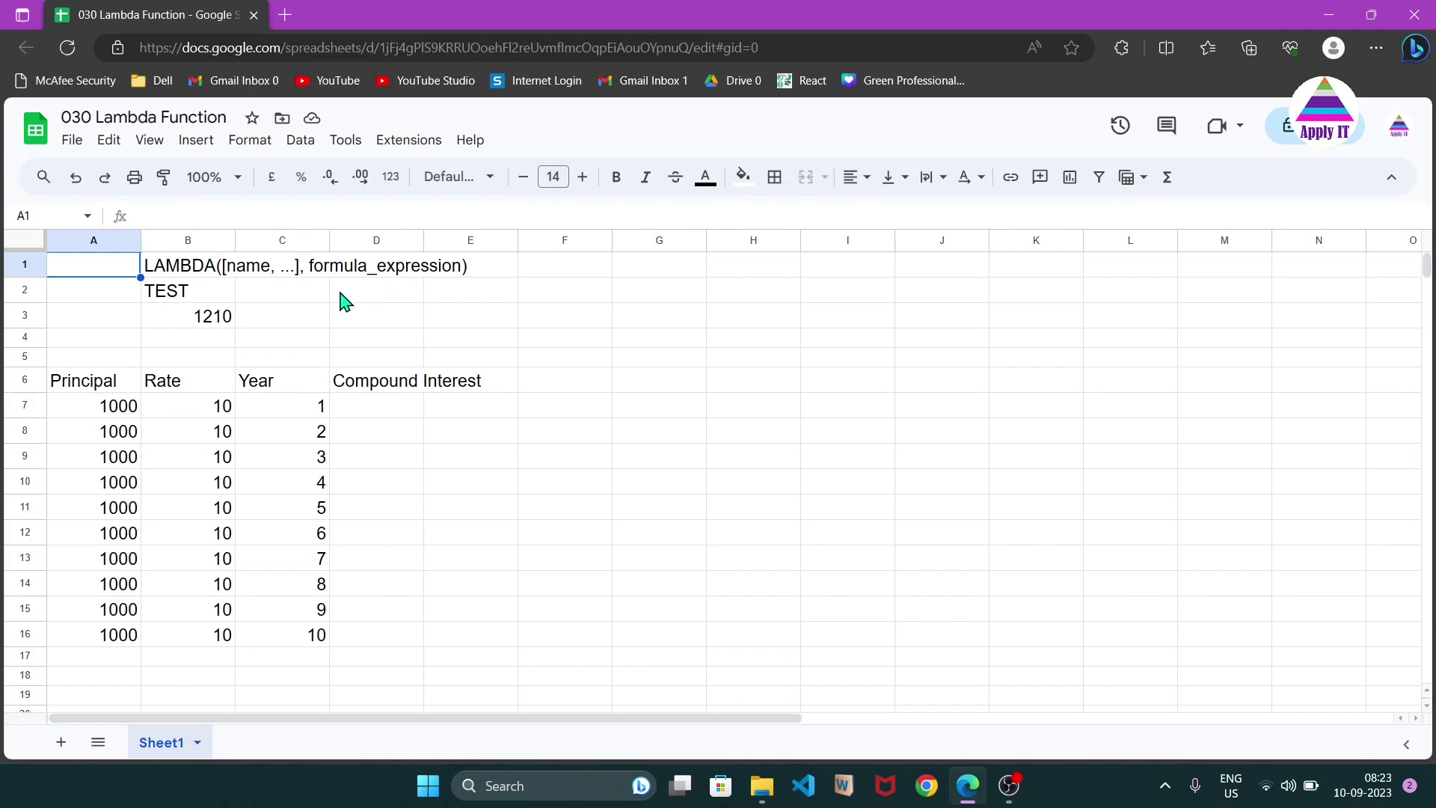
- Inspect the LAMBDA formula in cell B2, leaving it as it is
click(213, 300)
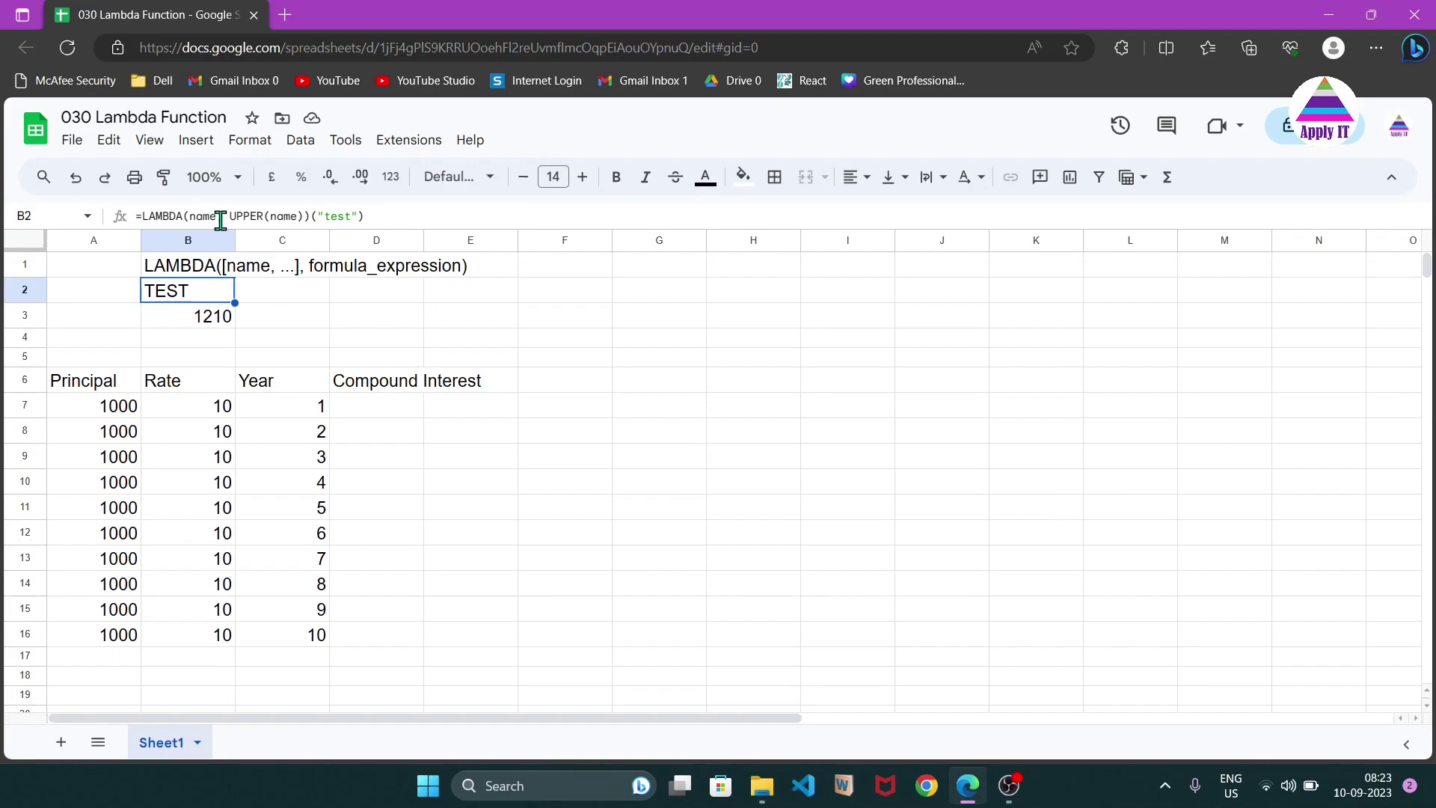
click(254, 219)
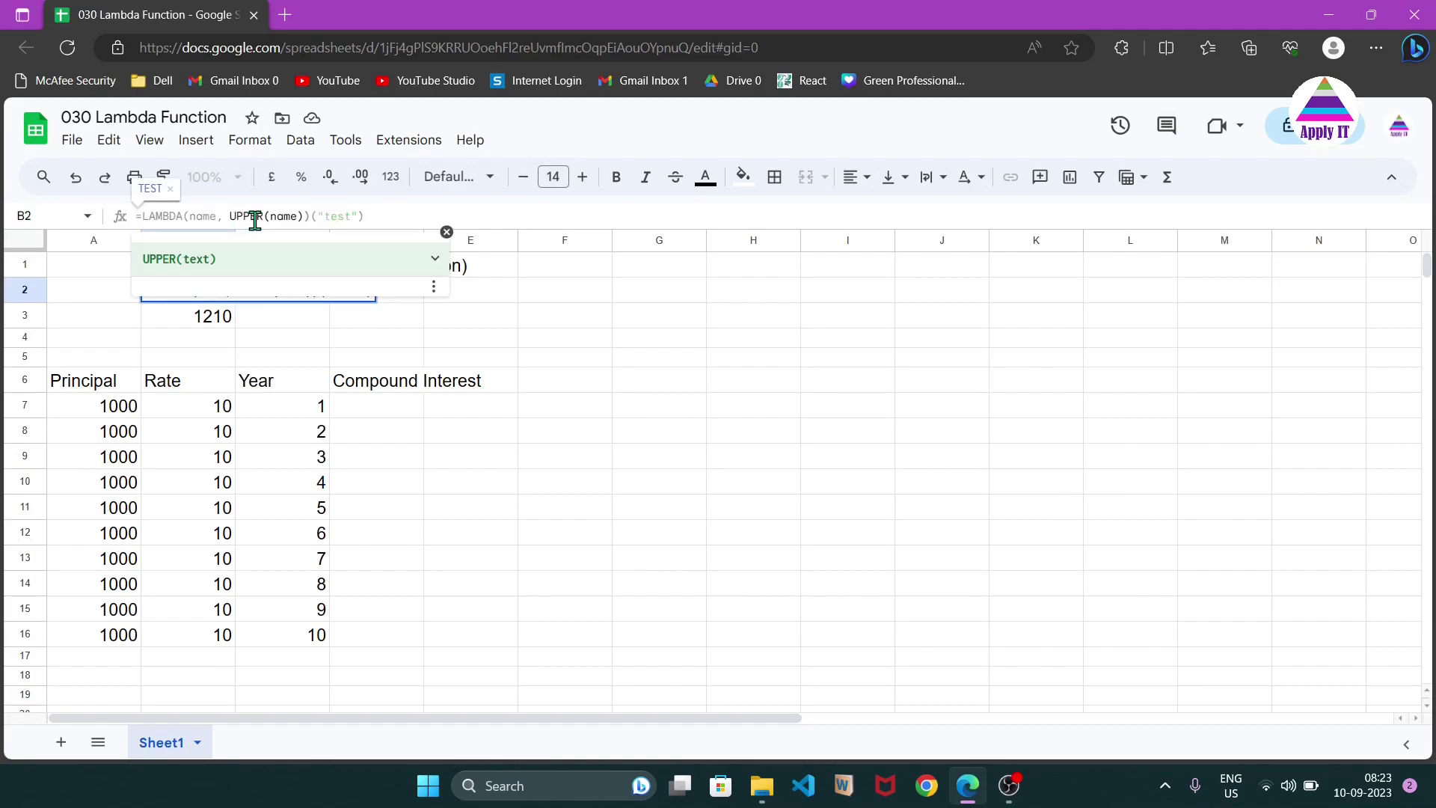
key(Escape)
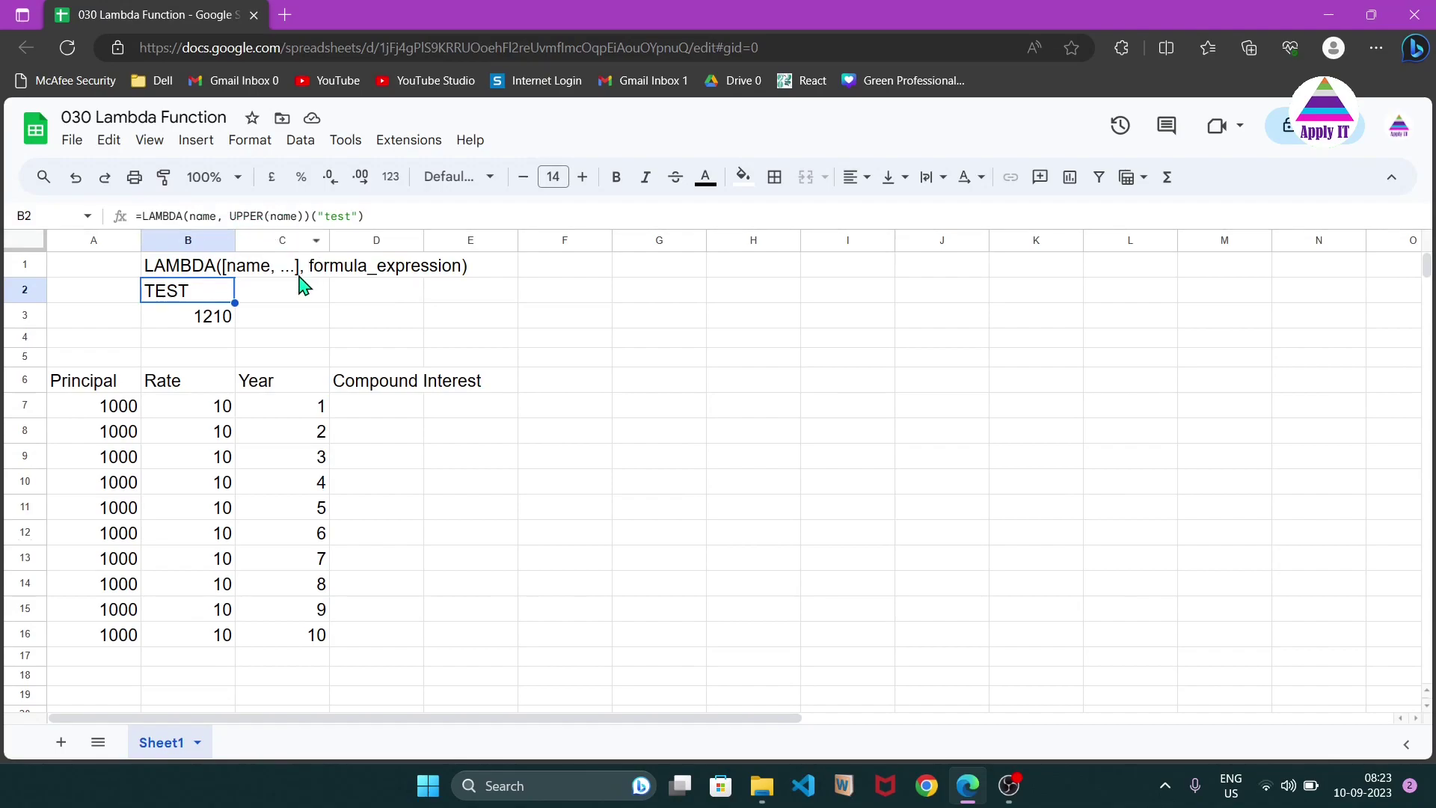
- Enter the formula =LAMBDA(name,UPPER(name)) in cell C2
click(280, 298)
text(=)
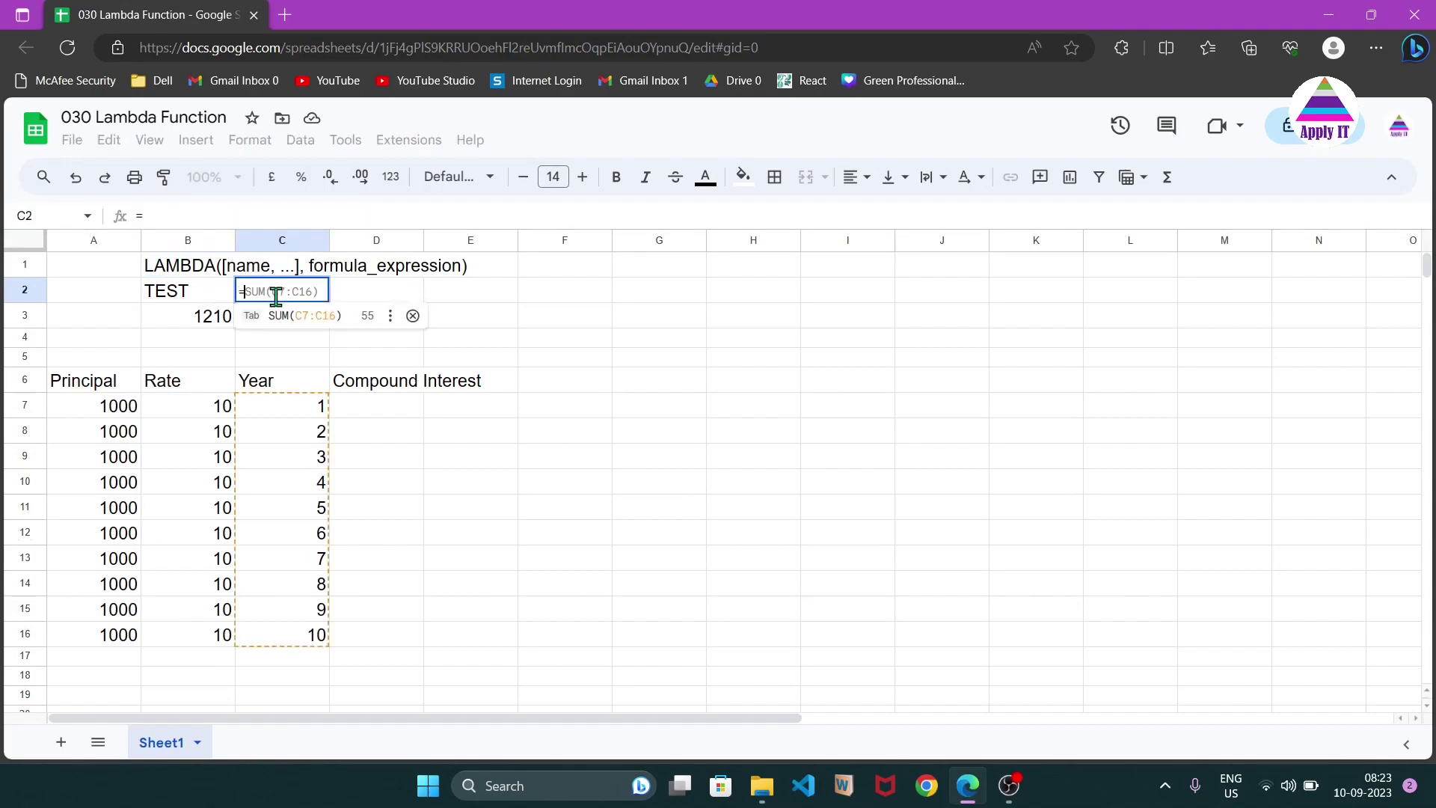
text(LAMBDA()
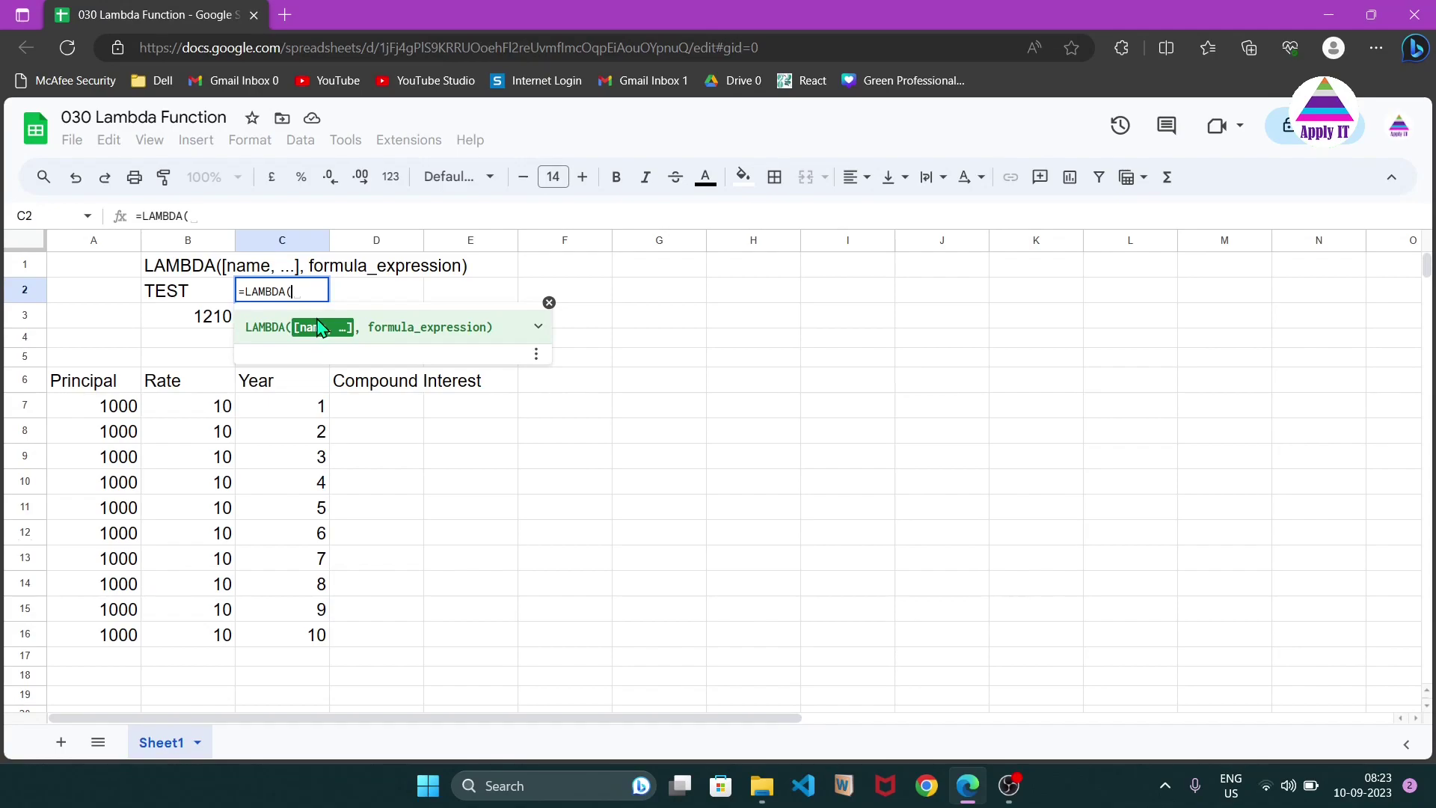
text(name)
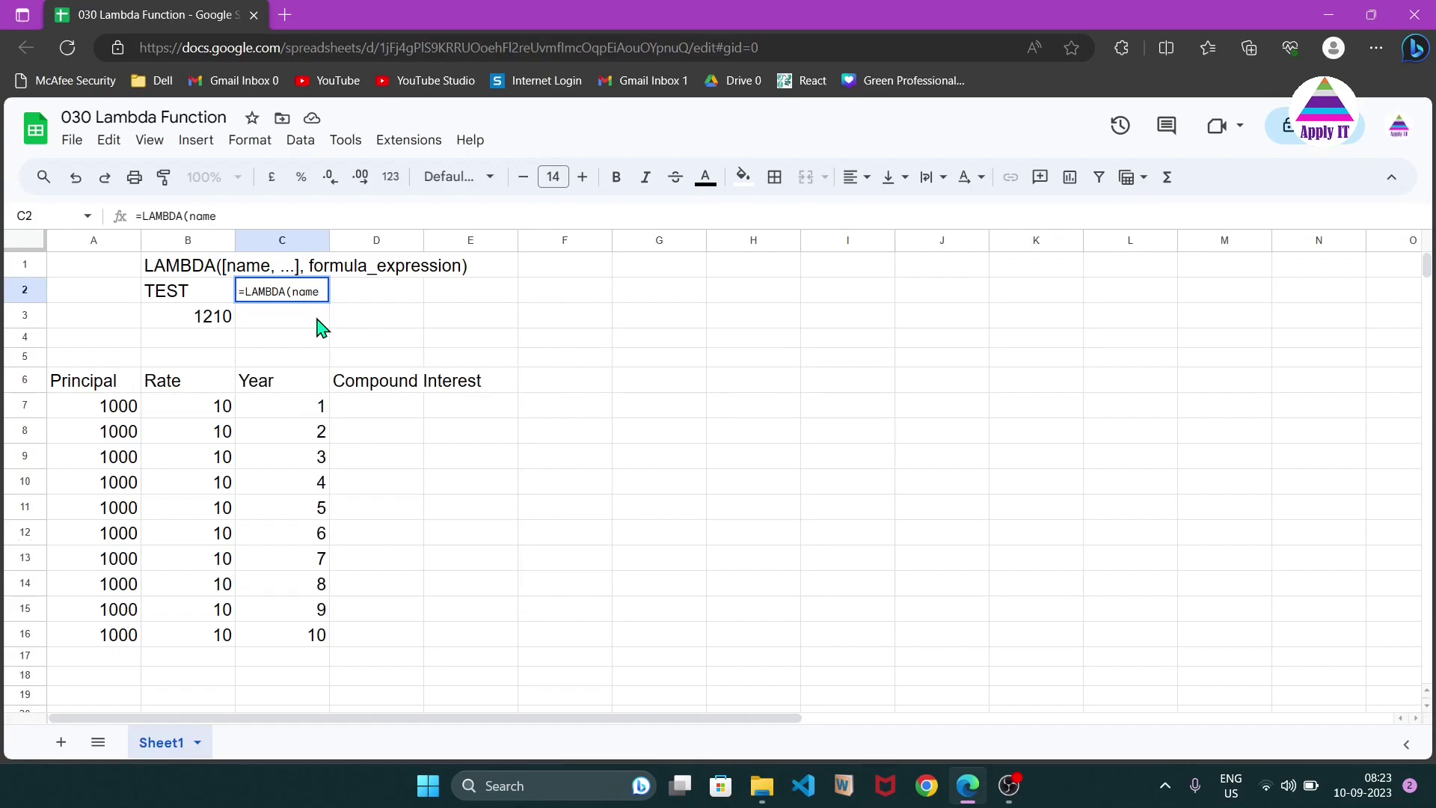
text(,)
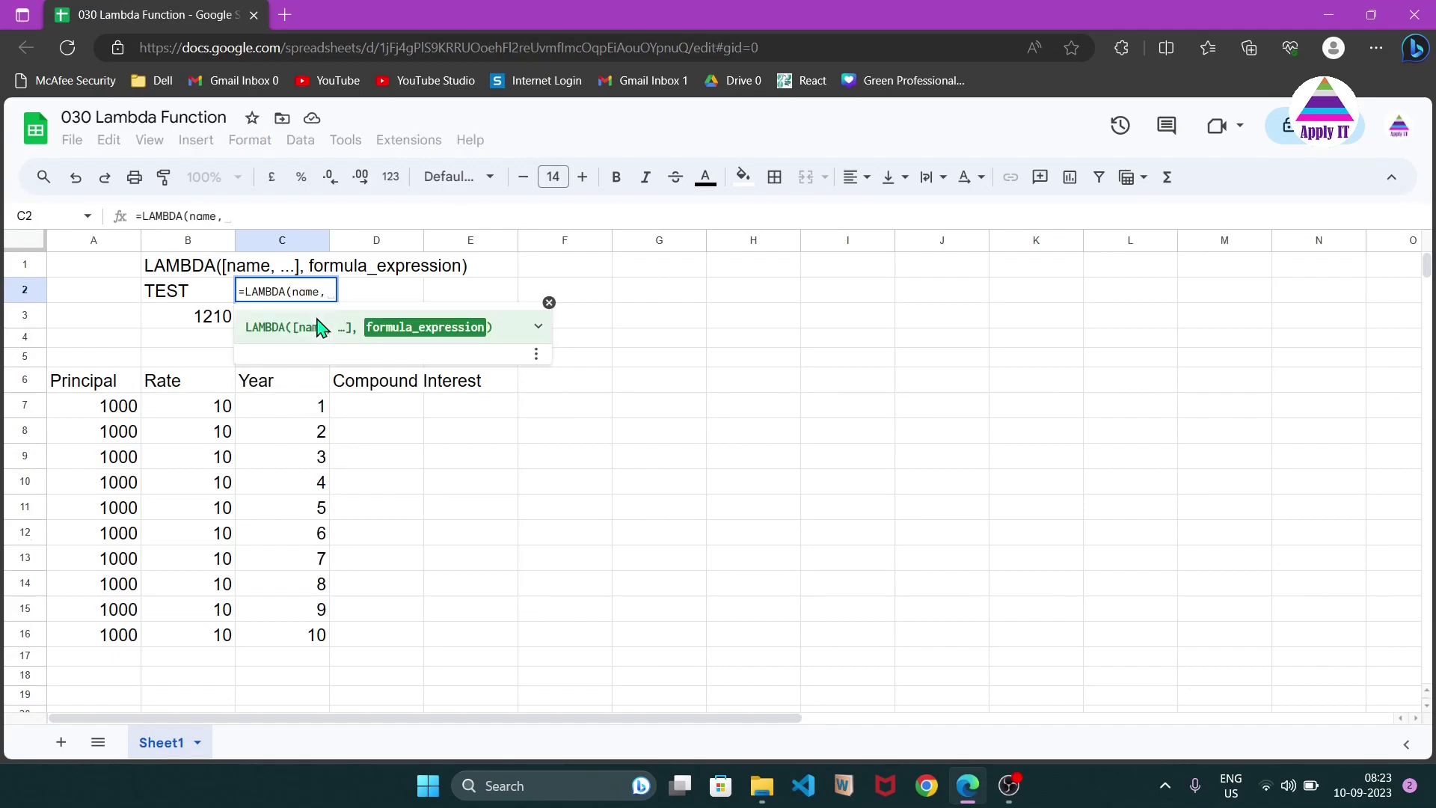
text(UPPER)
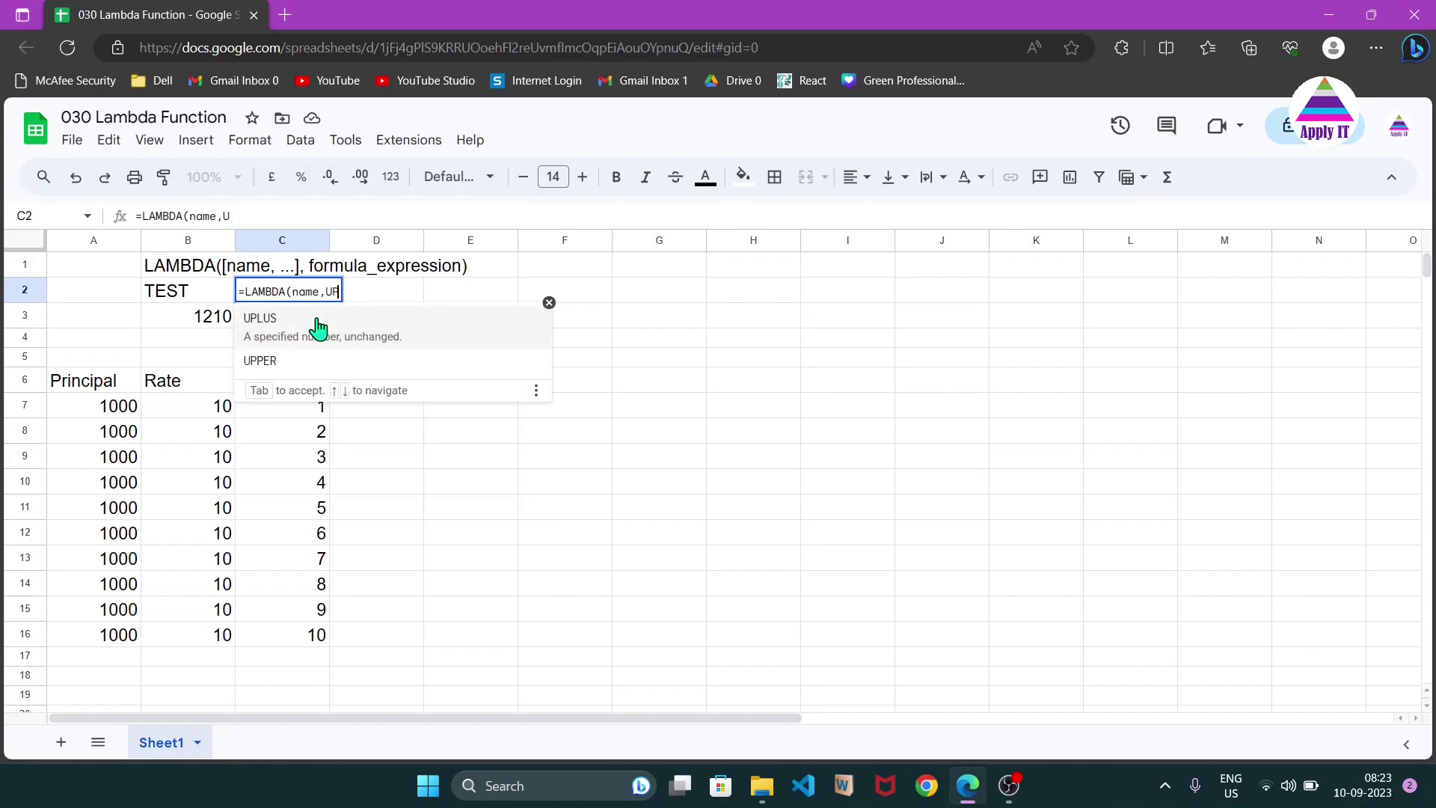
click(317, 327)
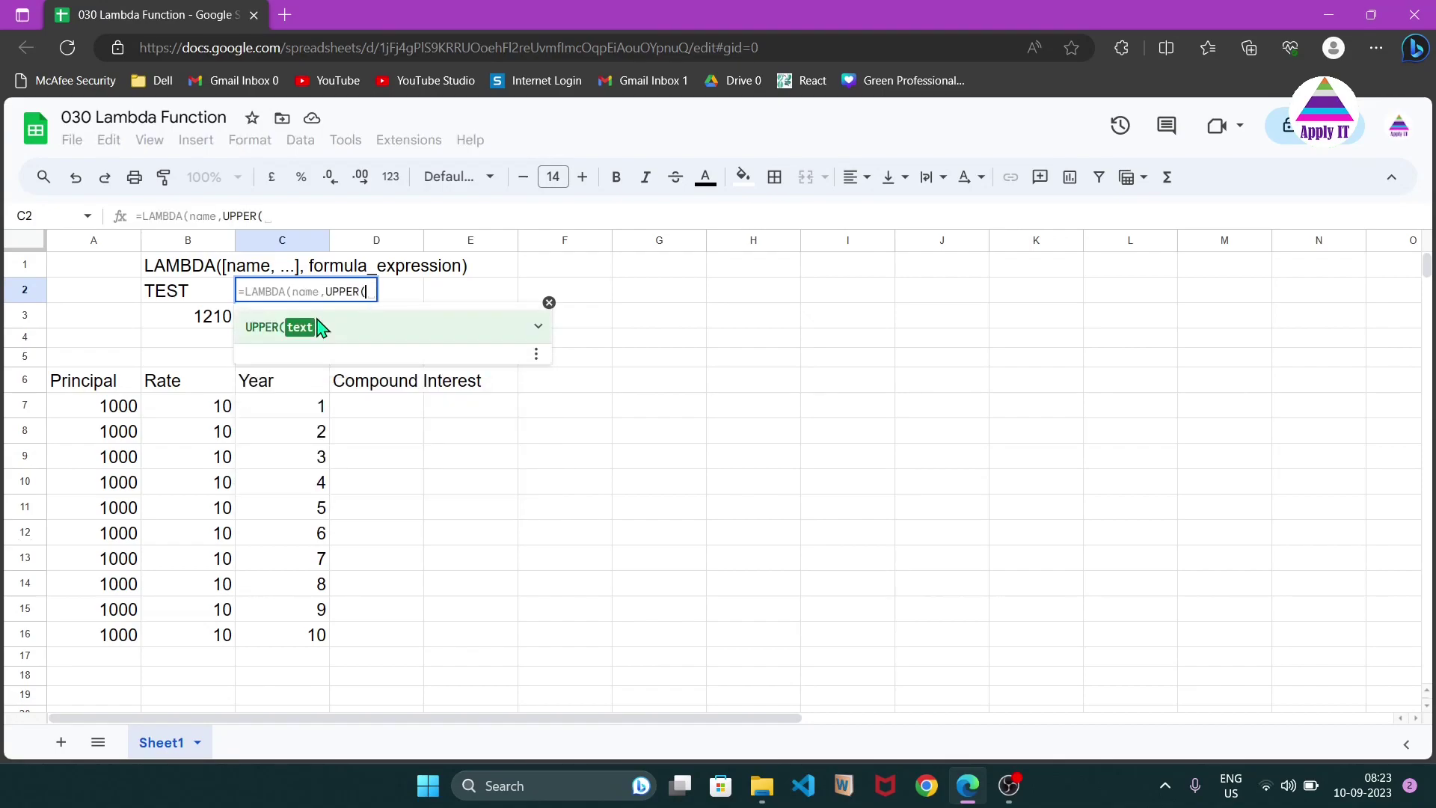
text(name))
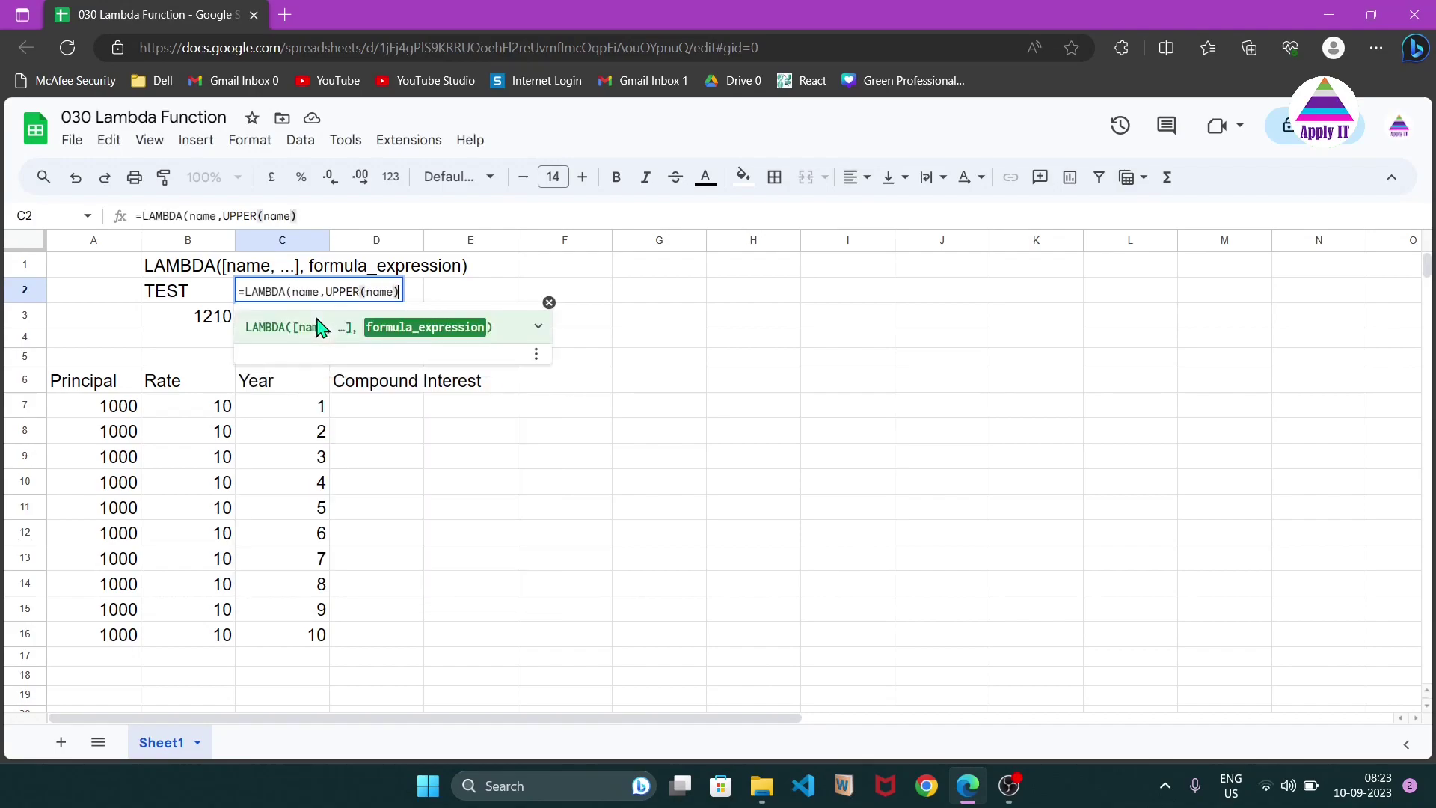
text())
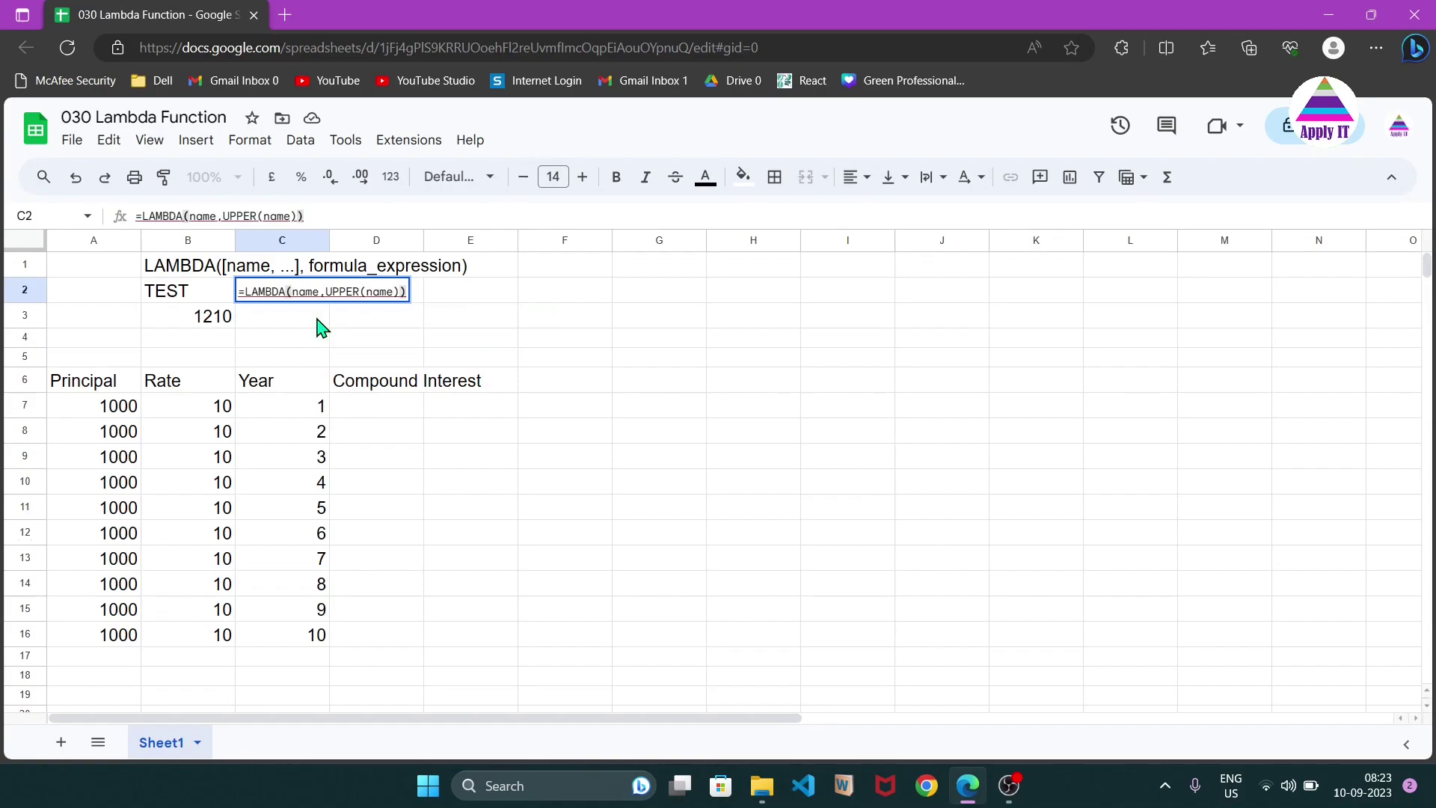
key(Return)
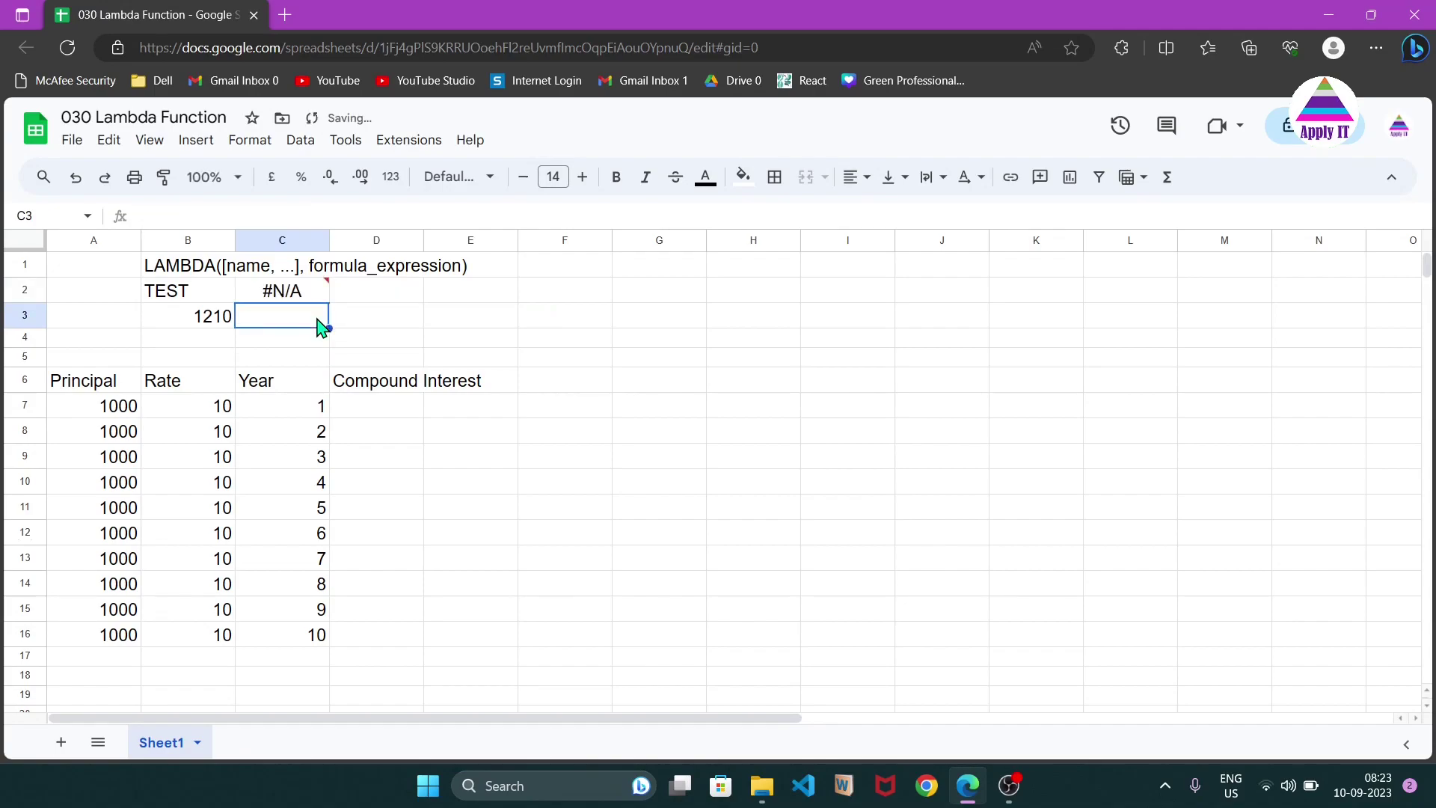
- Append the call ("hello") to the LAMBDA formula in C2 and dismiss the auto-fill suggestion for C3
key(Up)
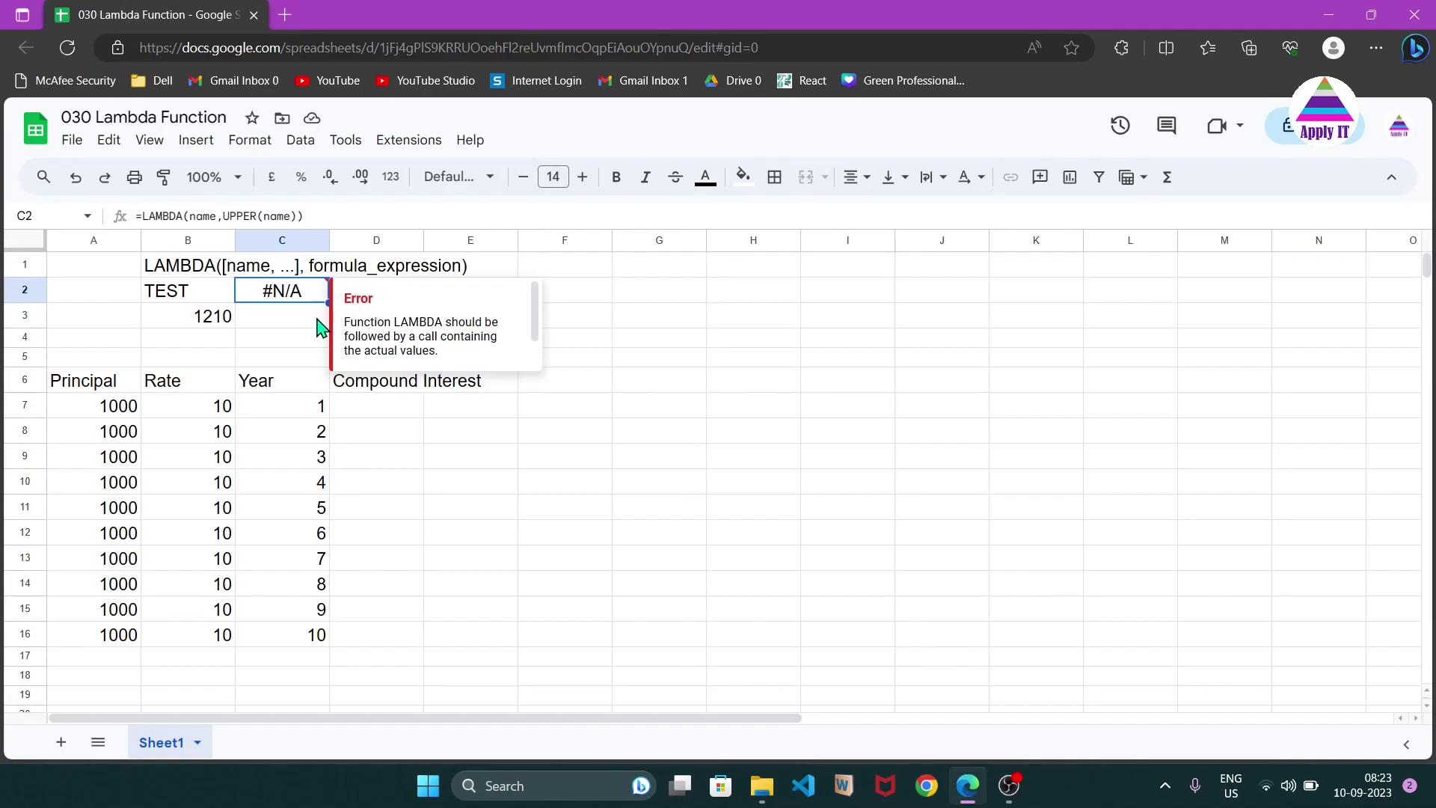
key(F2)
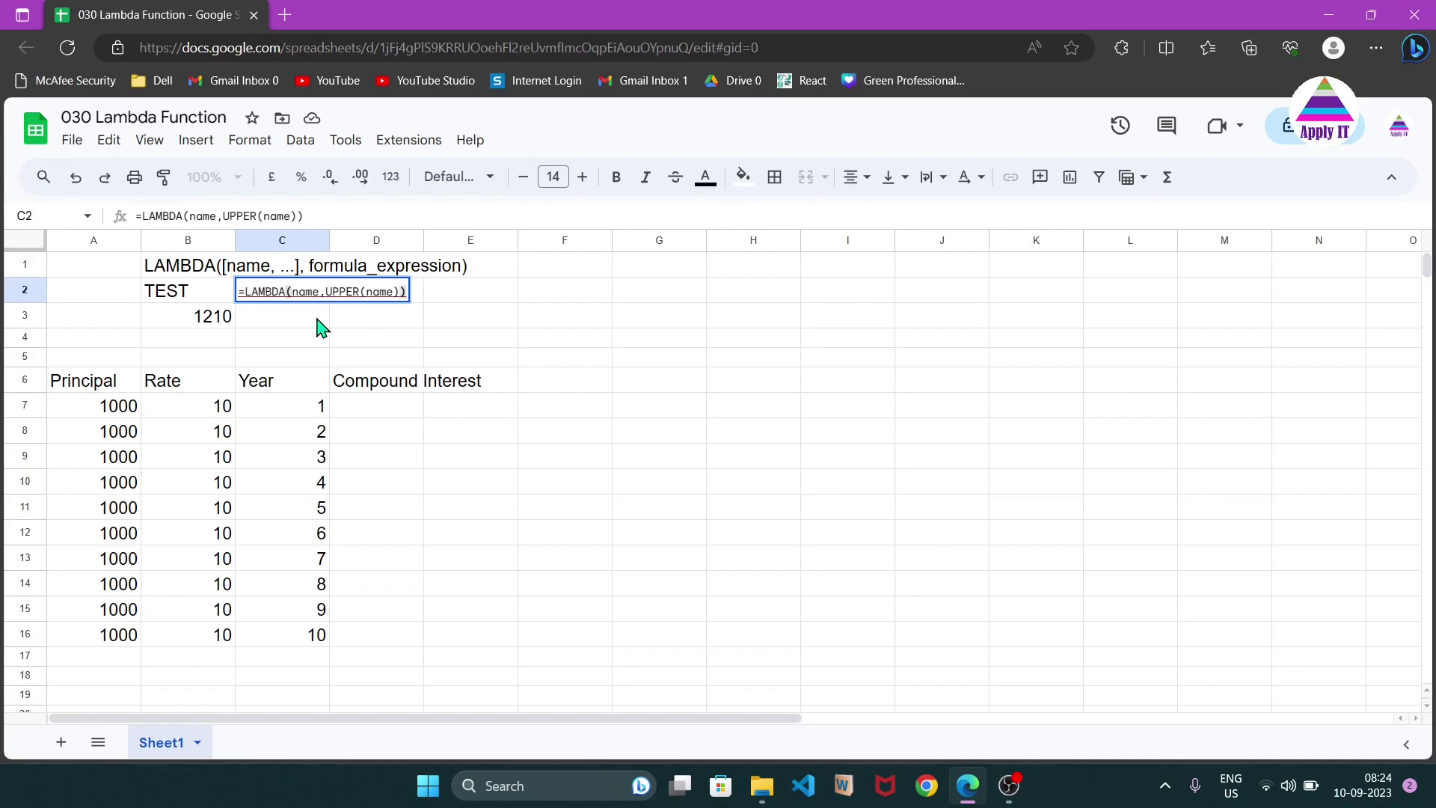
mouse_move(303, 296)
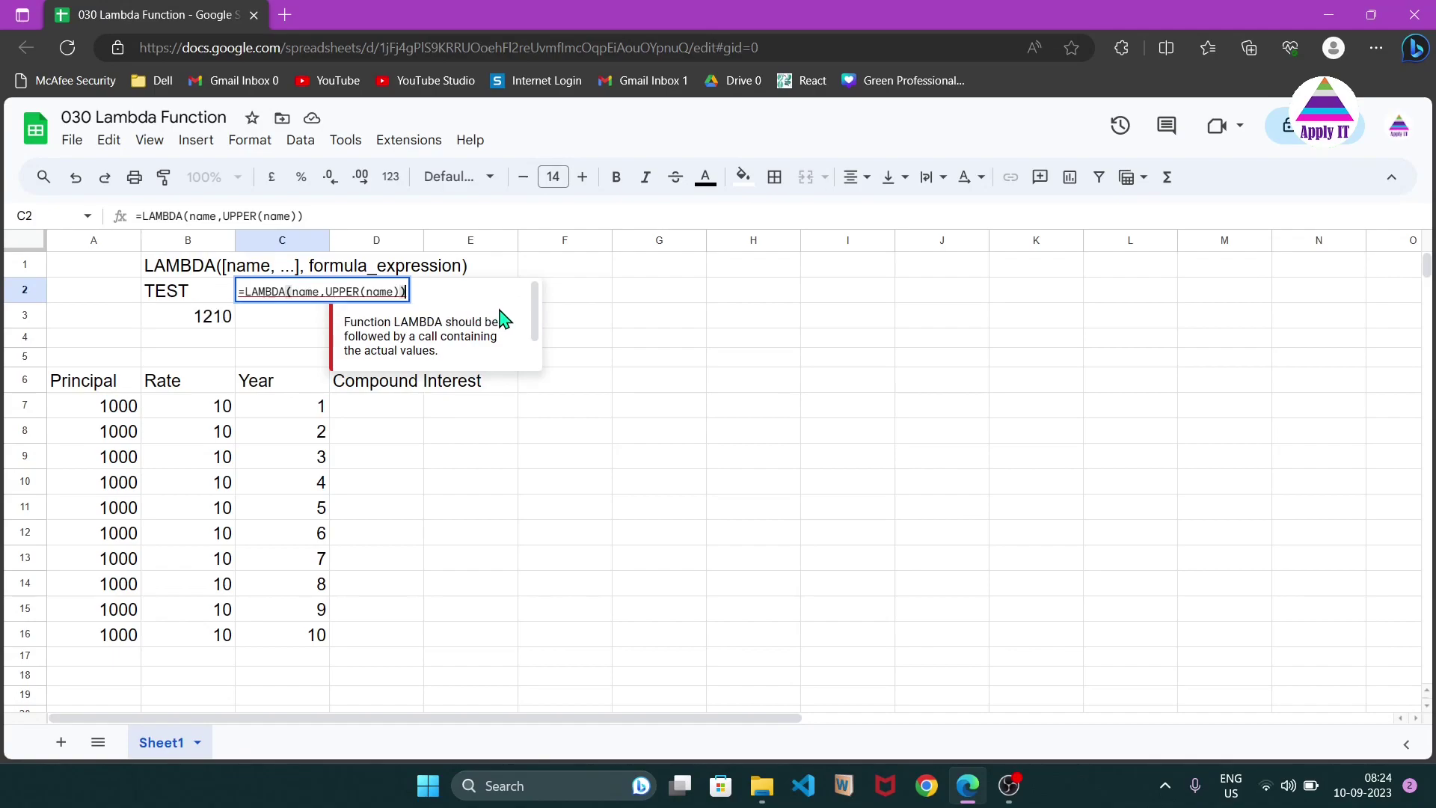
text(()
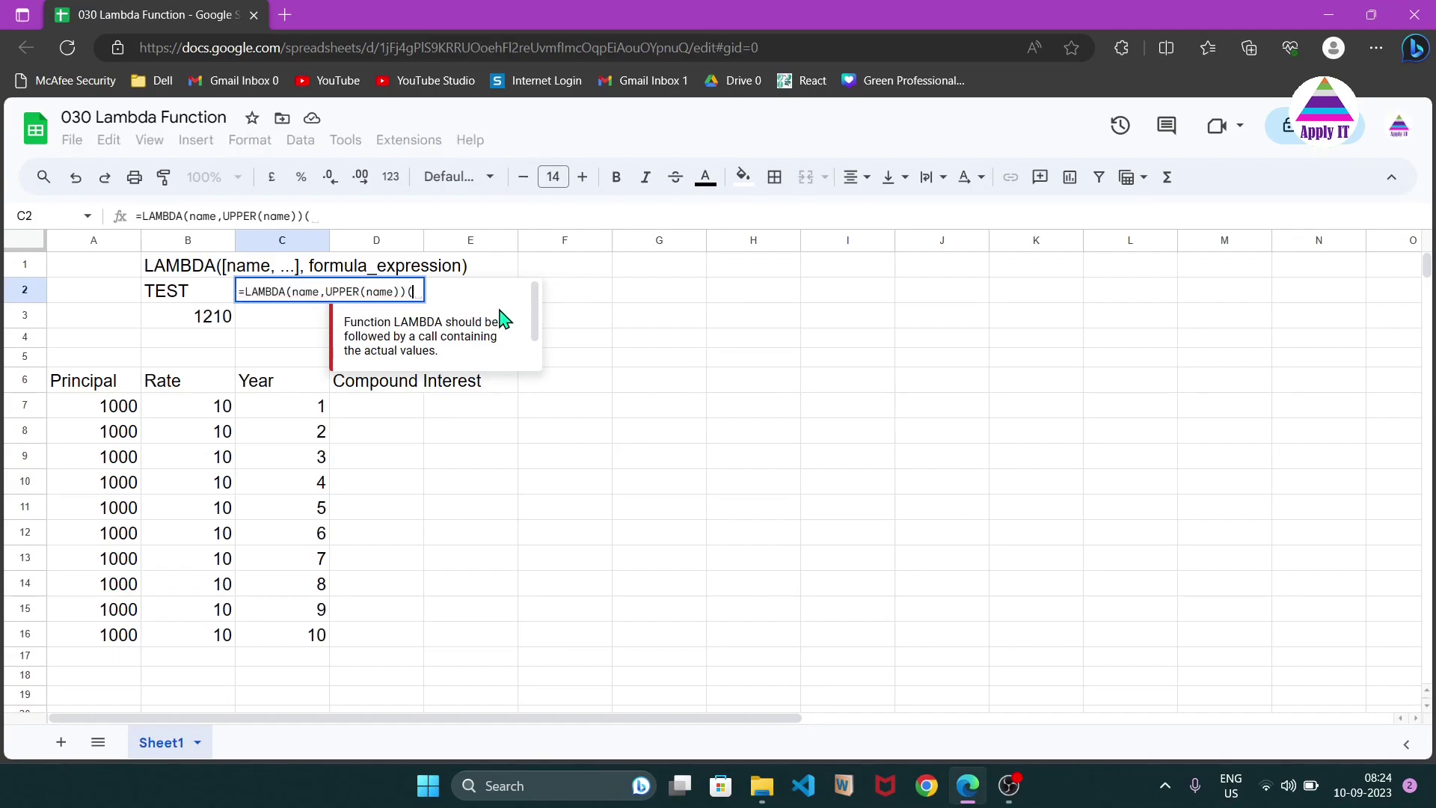
text(")
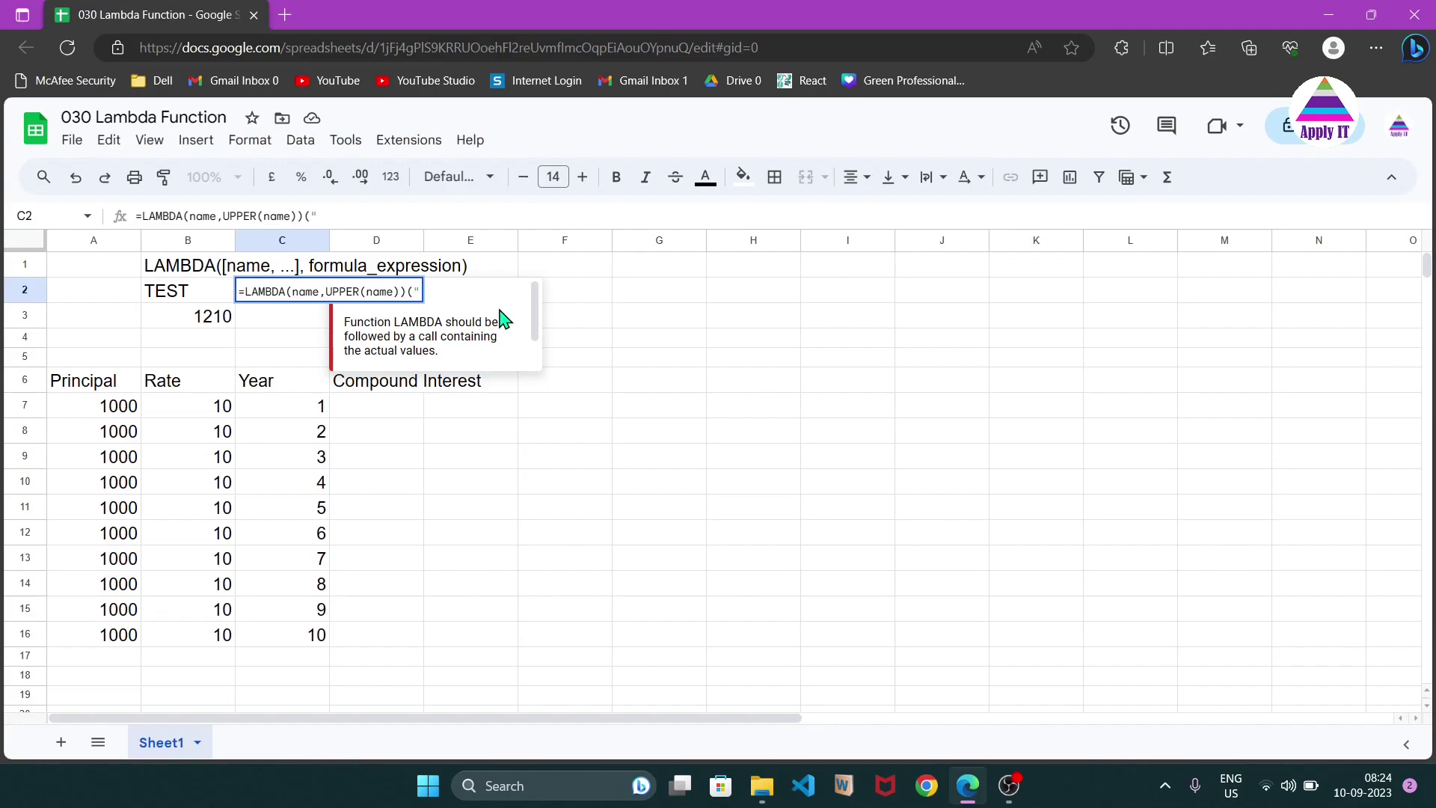
text(hello")
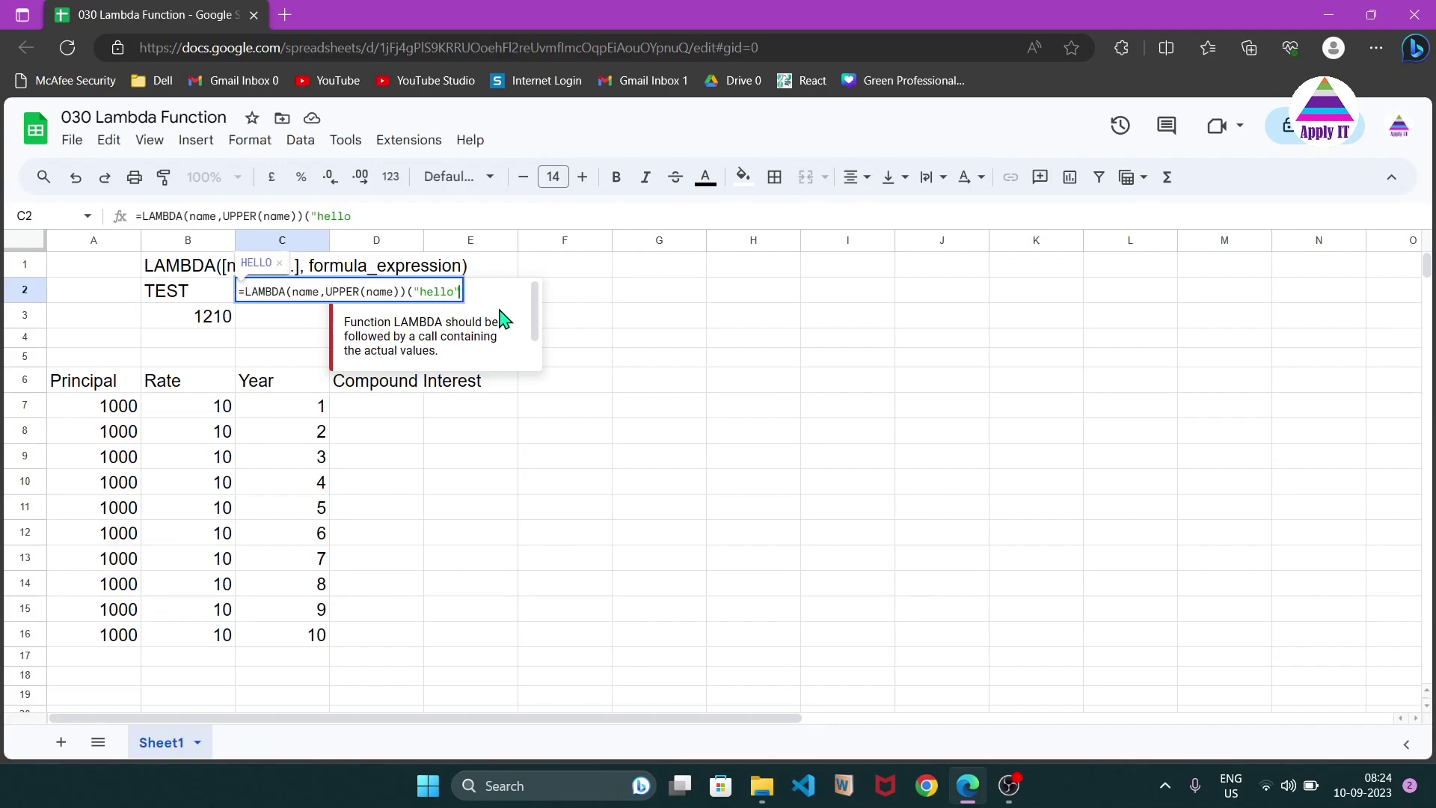
text())
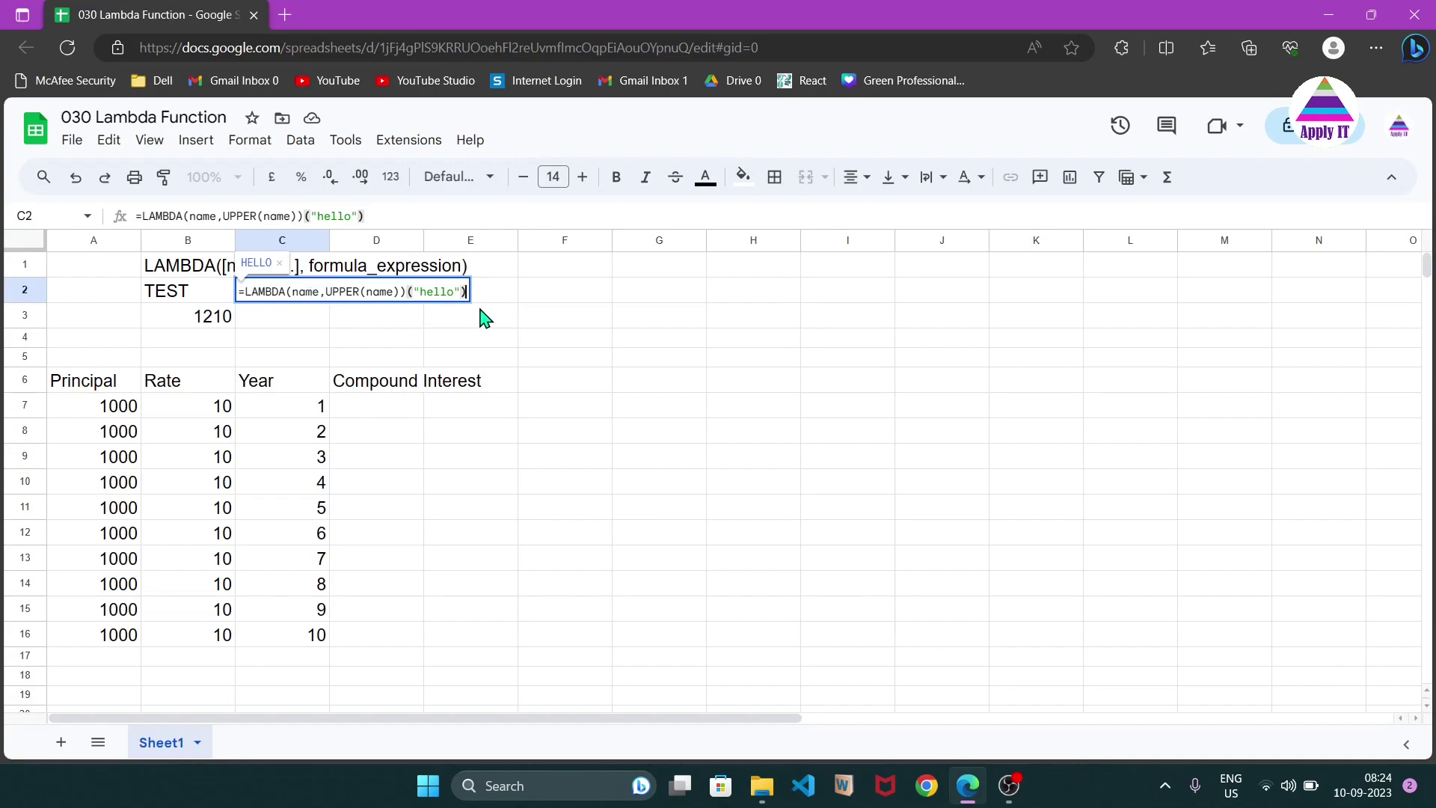
key(Return)
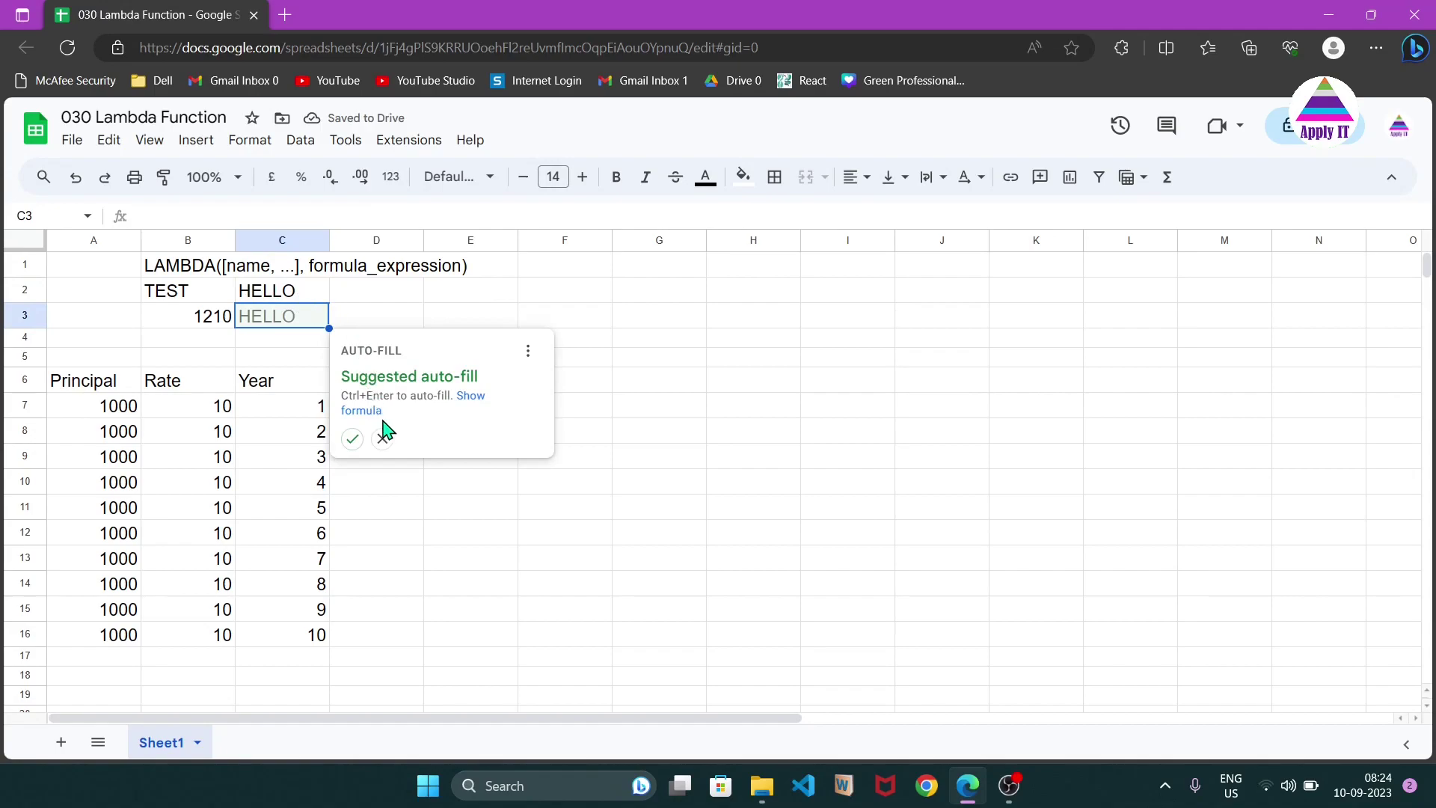
click(382, 438)
click(276, 303)
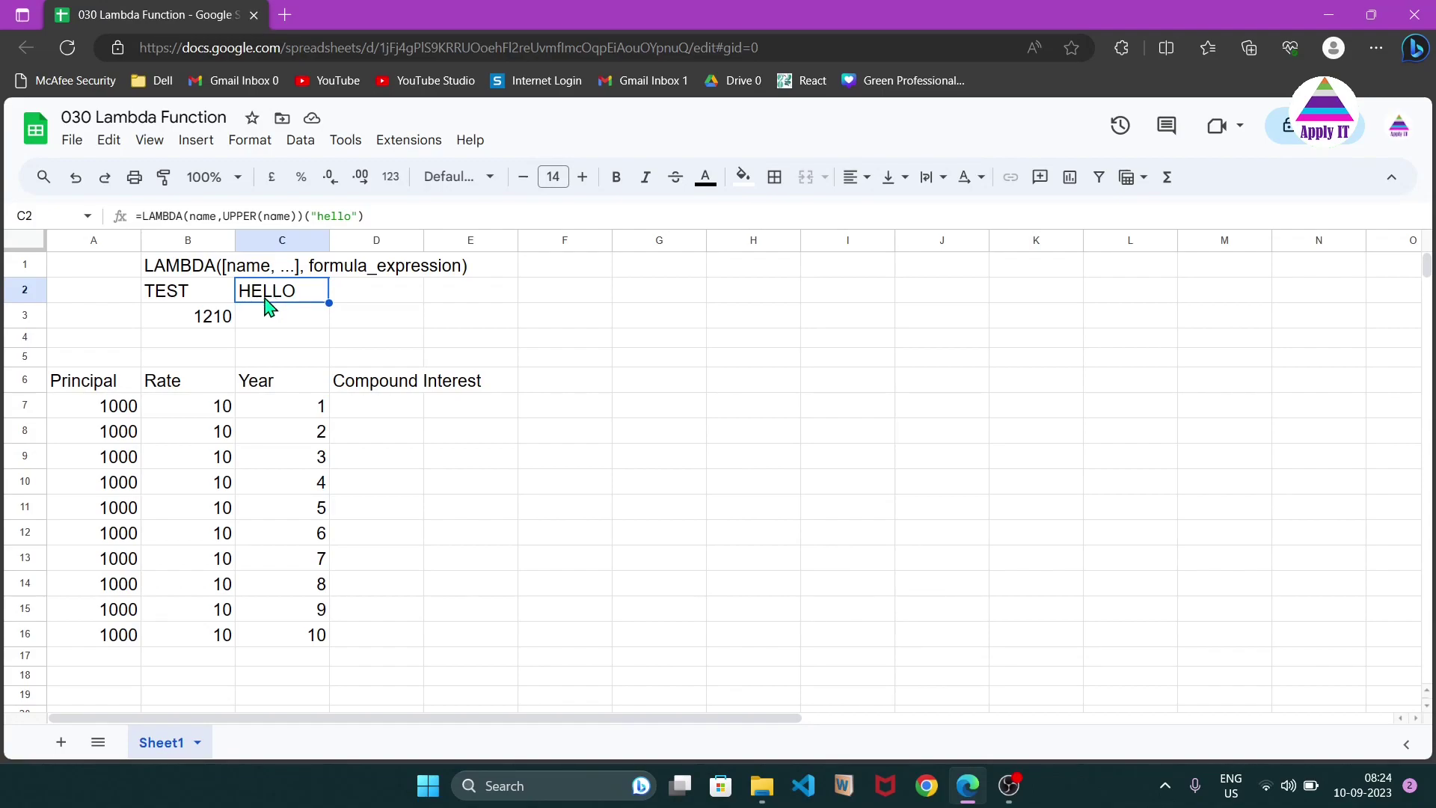
- Examine the compound-interest LAMBDA formula in B3, from its parameters and expression through to the argument values, without altering it
click(215, 321)
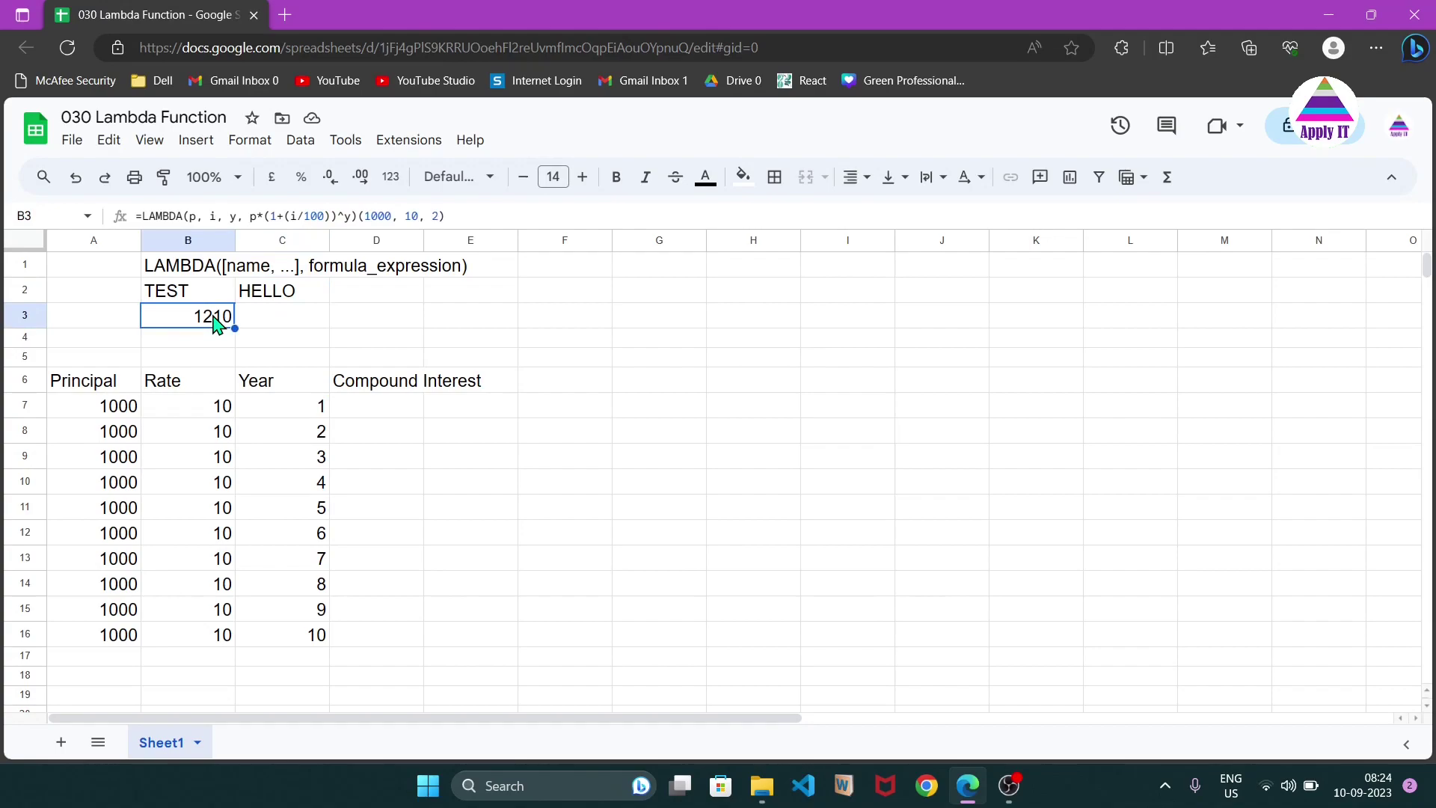
double_click(216, 321)
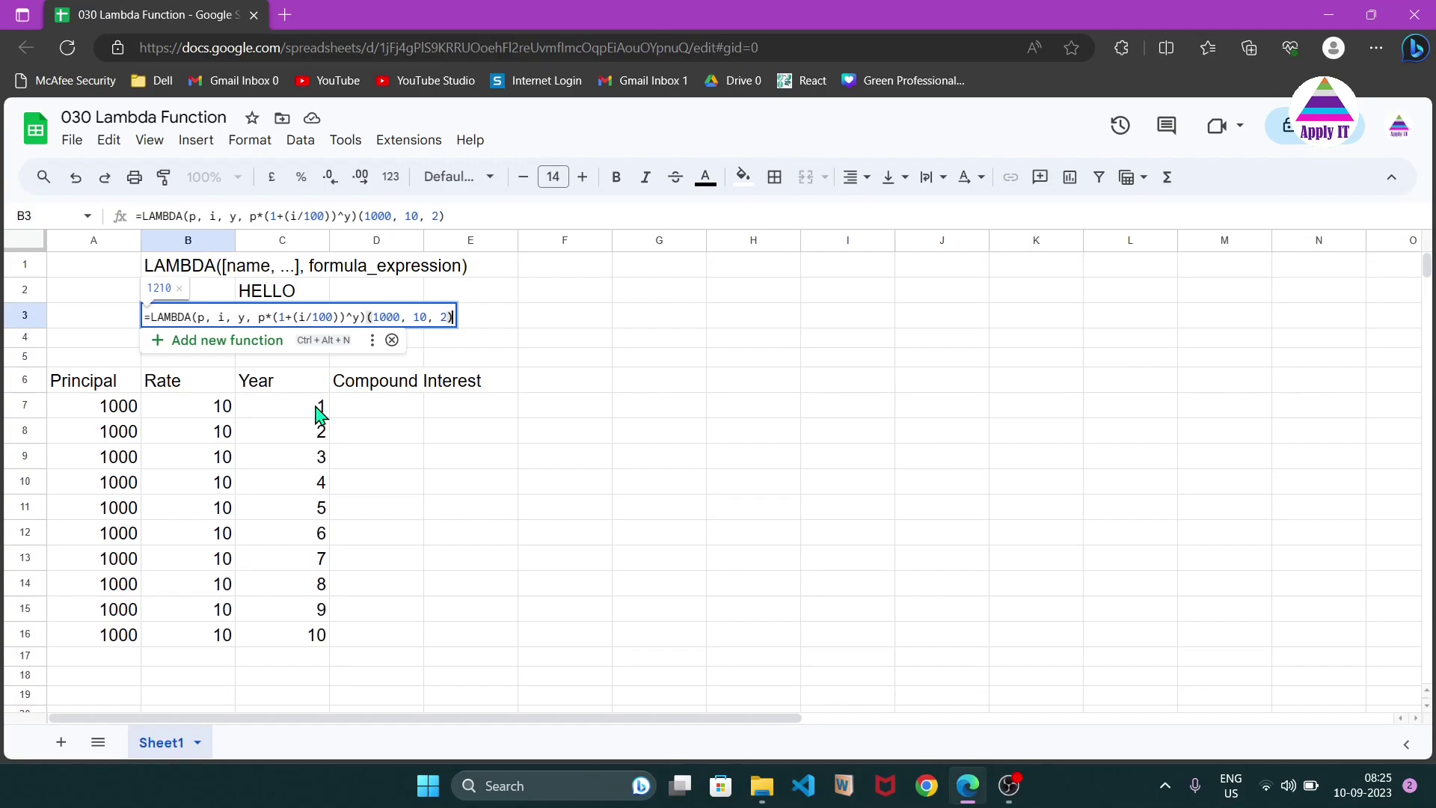
click(367, 317)
key(shift+Home)
key(shift+Right)
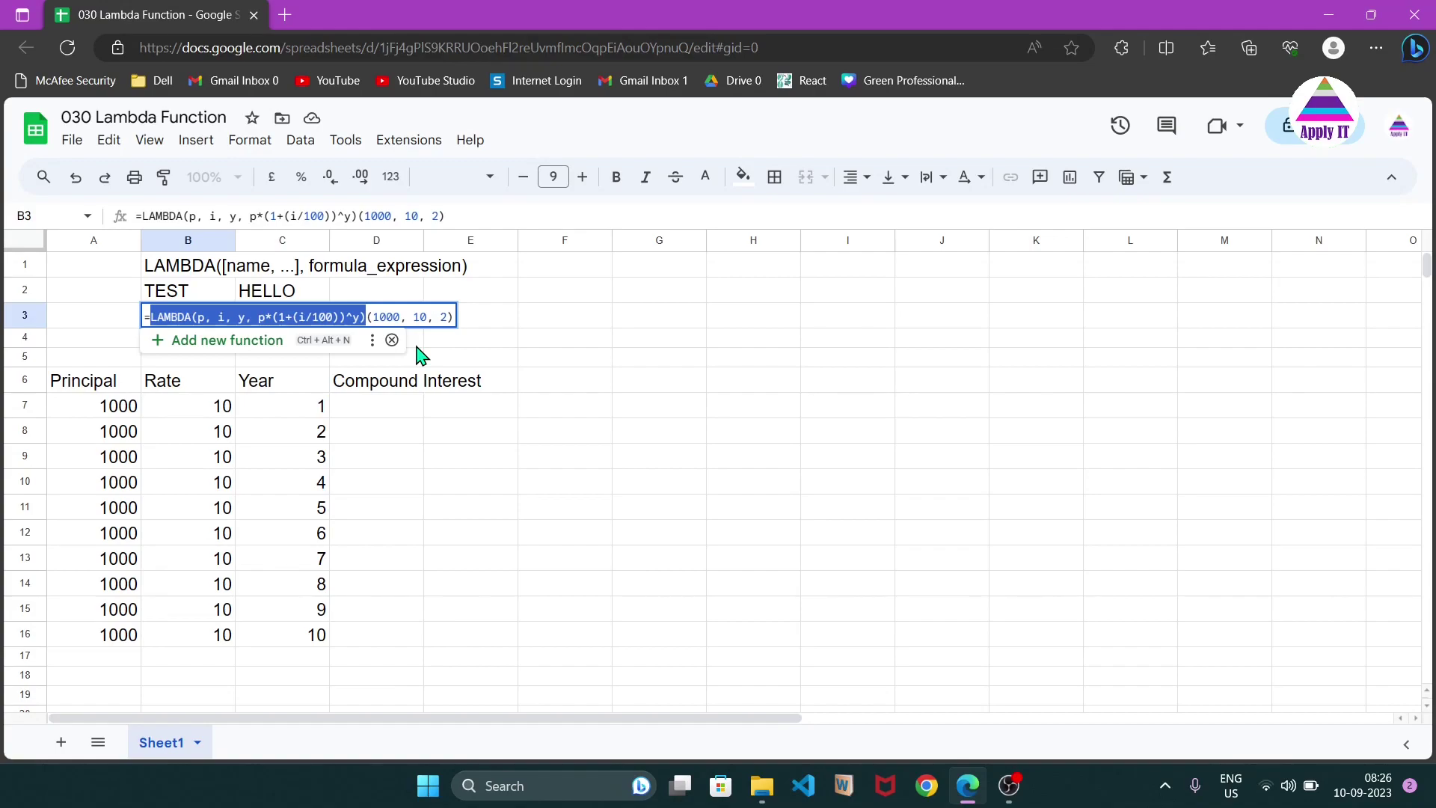
key(Right)
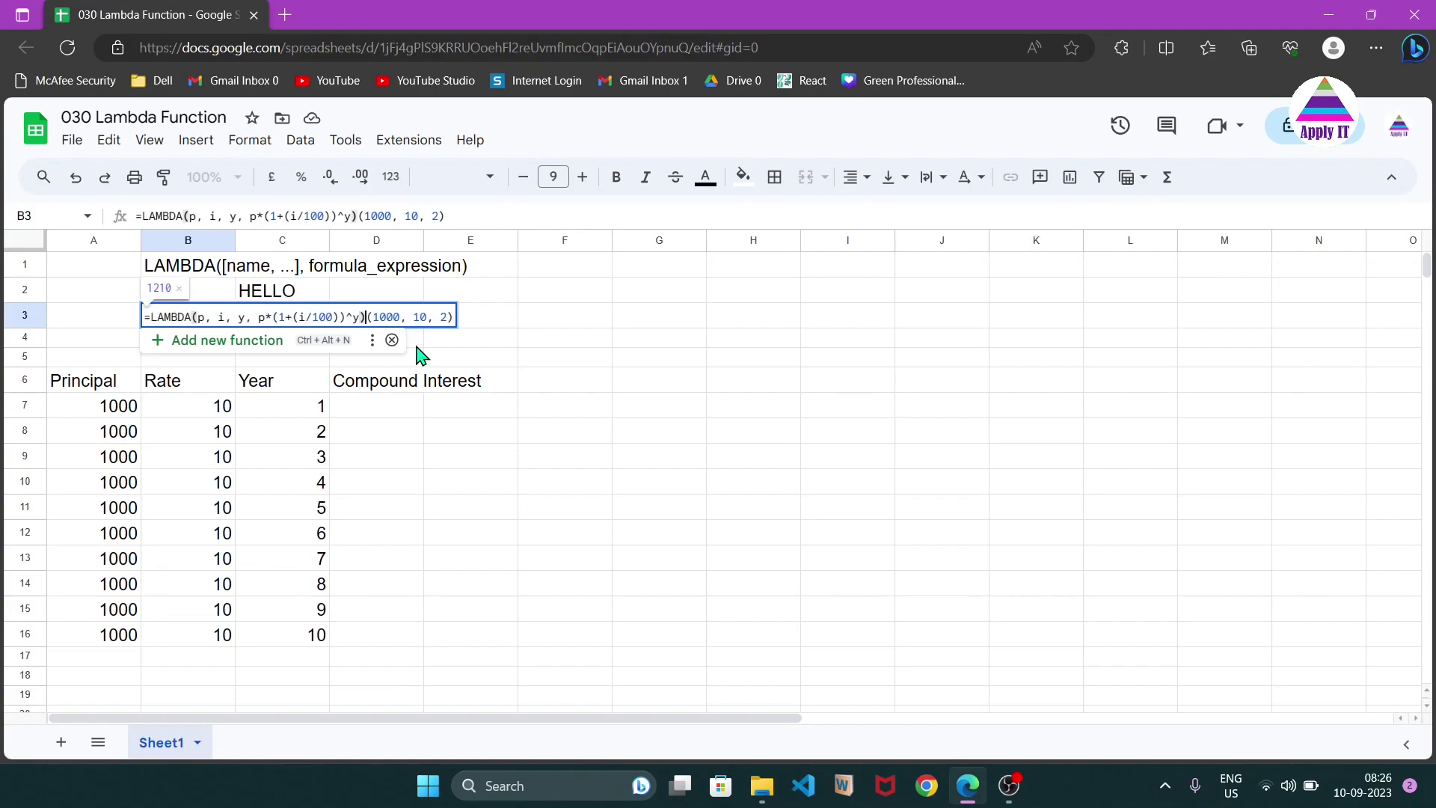
key(Right)
key(Right)
key(Right)
key(Right)
key(Right)
key(Right)
key(Right)
key(Right)
key(Right)
key(Right)
key(Right)
key(Right)
key(Right)
key(Return)
key(Up)
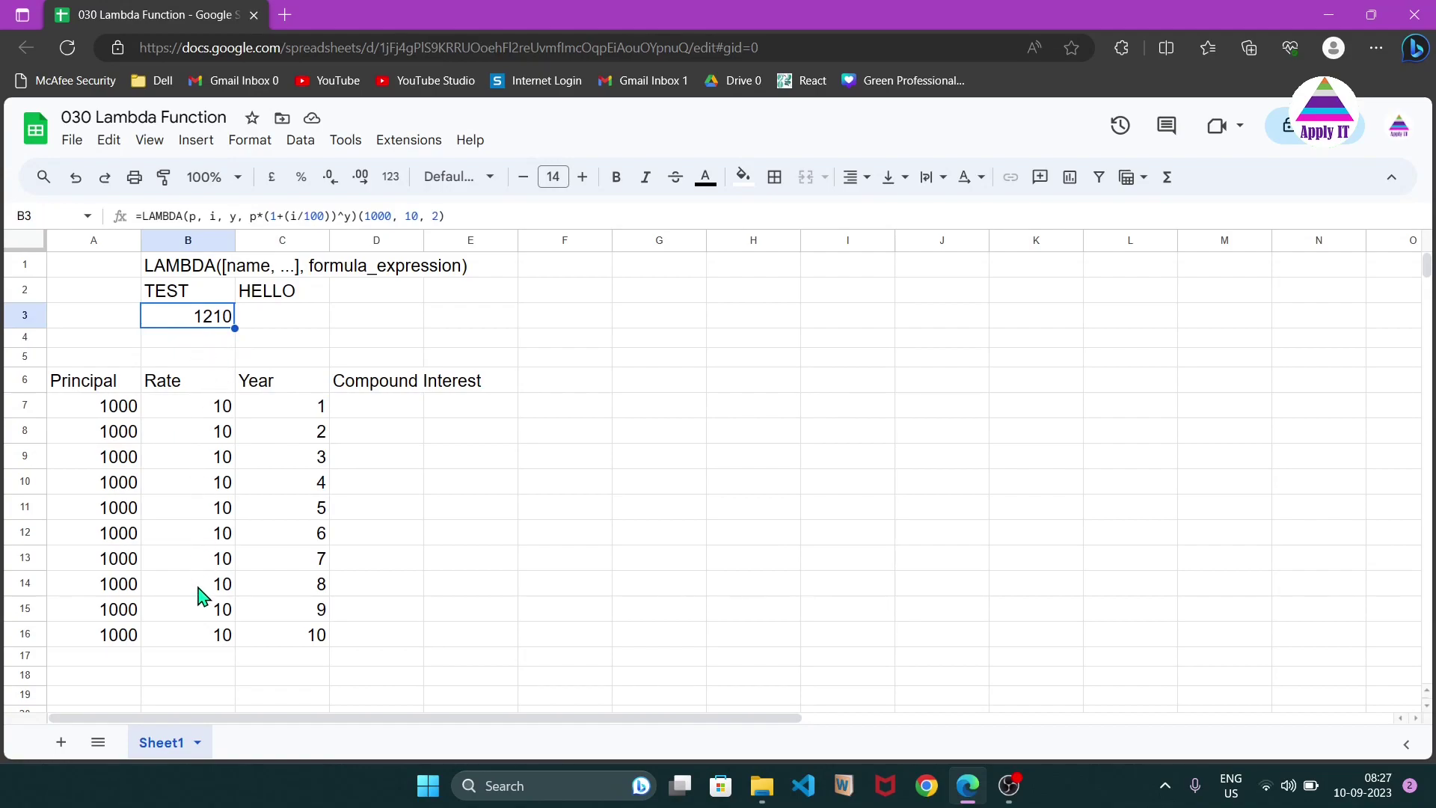
- Enter =MAP(A7:A16,B7:B16,C7:C16,x) in D7, using the Principal, Rate and Year ranges and x as a placeholder for the lambda
click(389, 416)
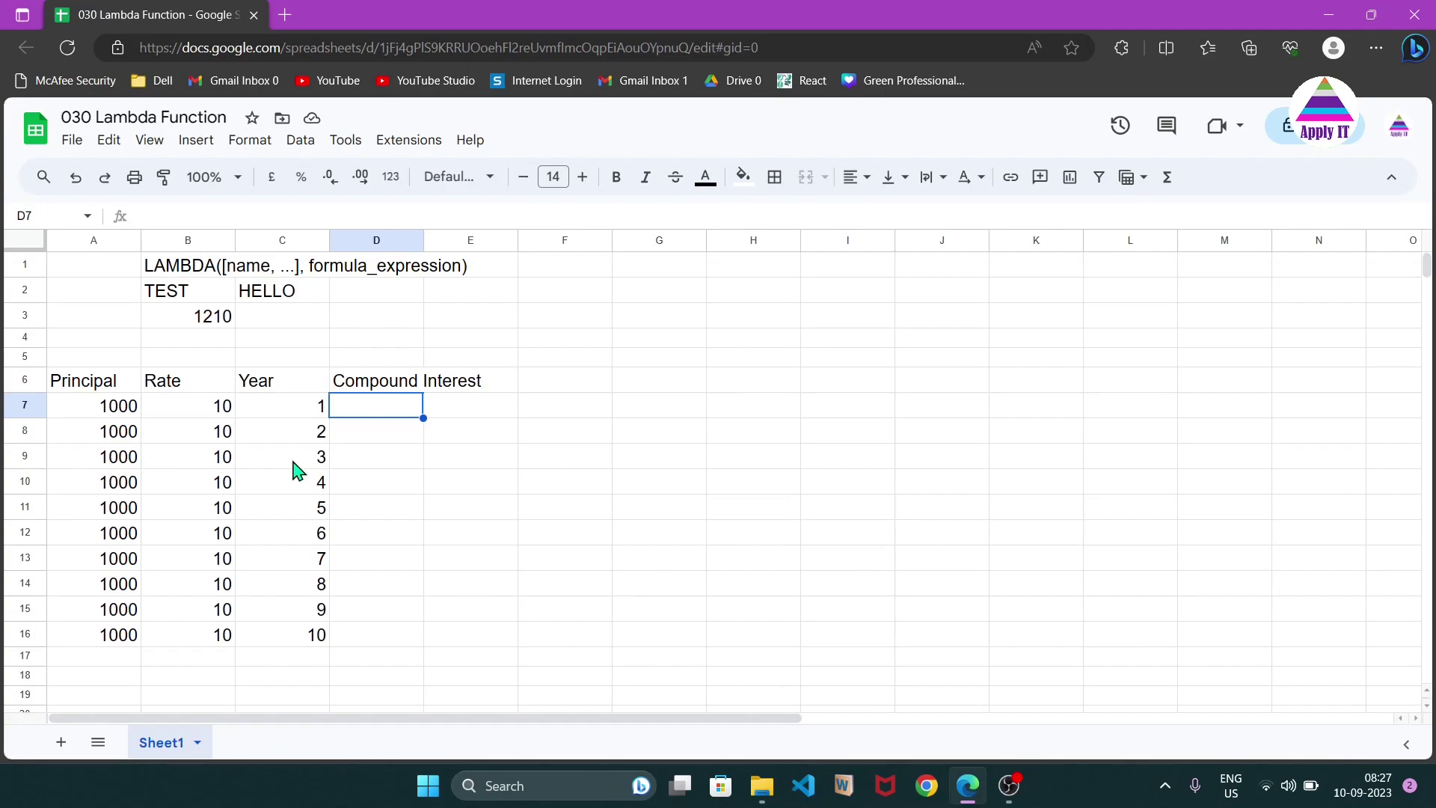
text(=)
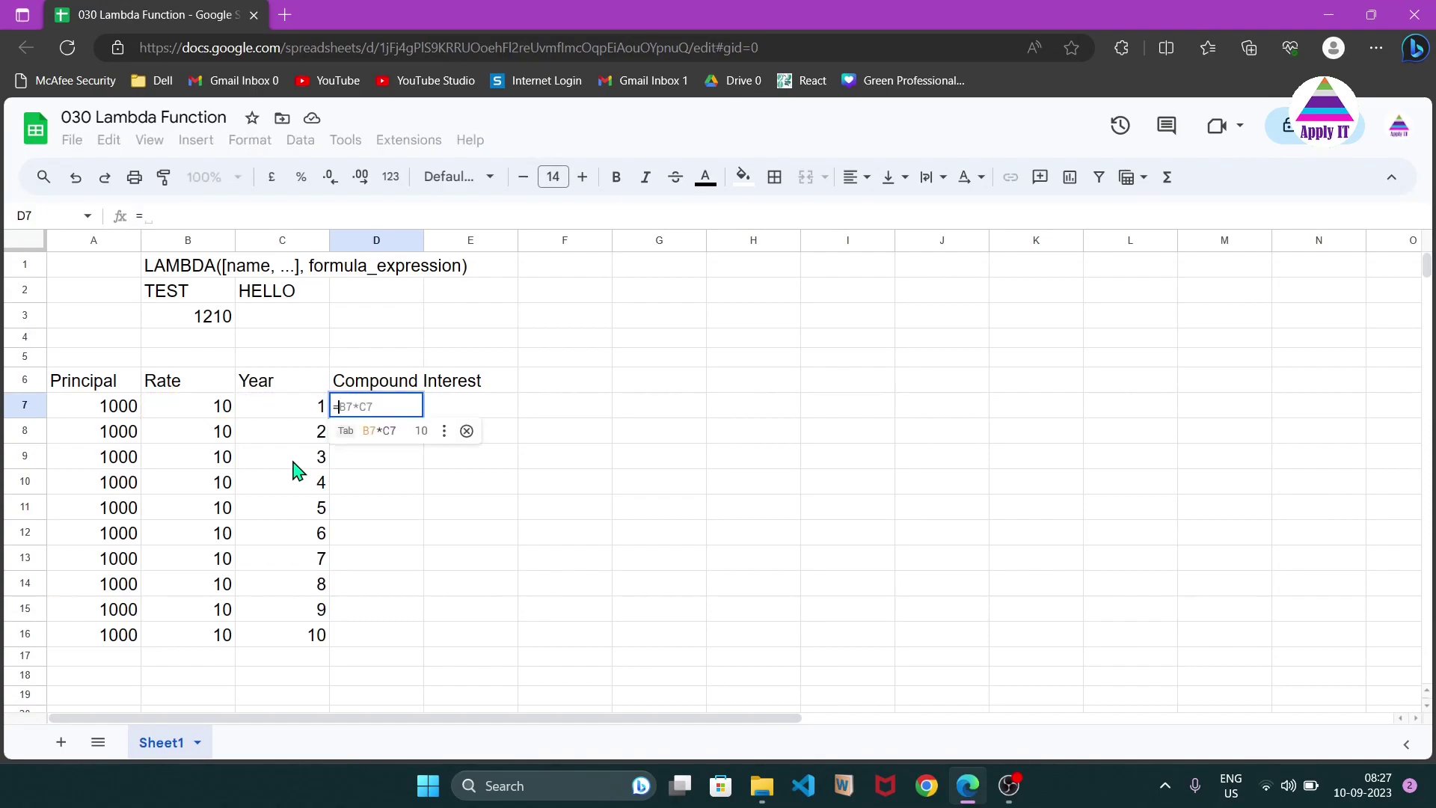
text(MAP)
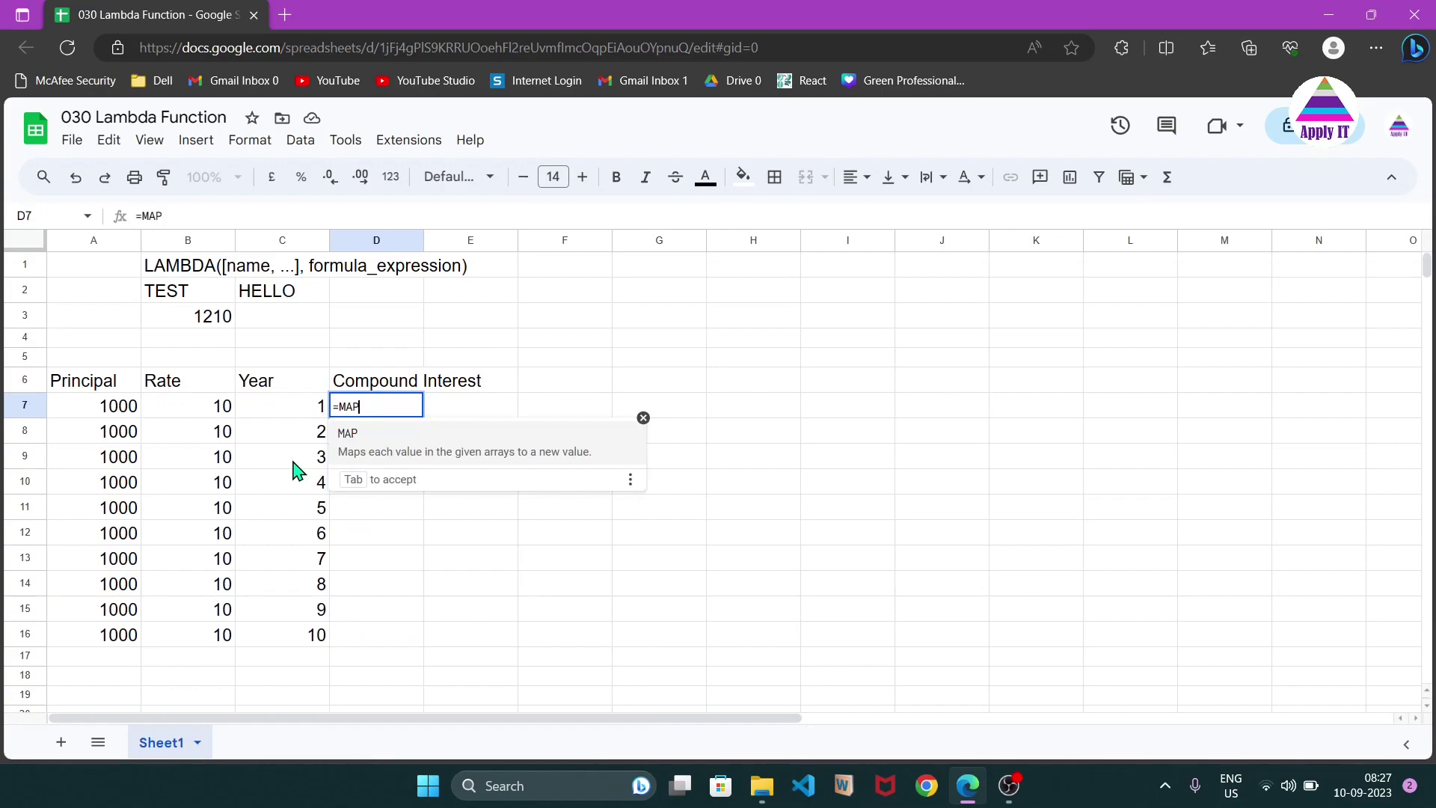
text(()
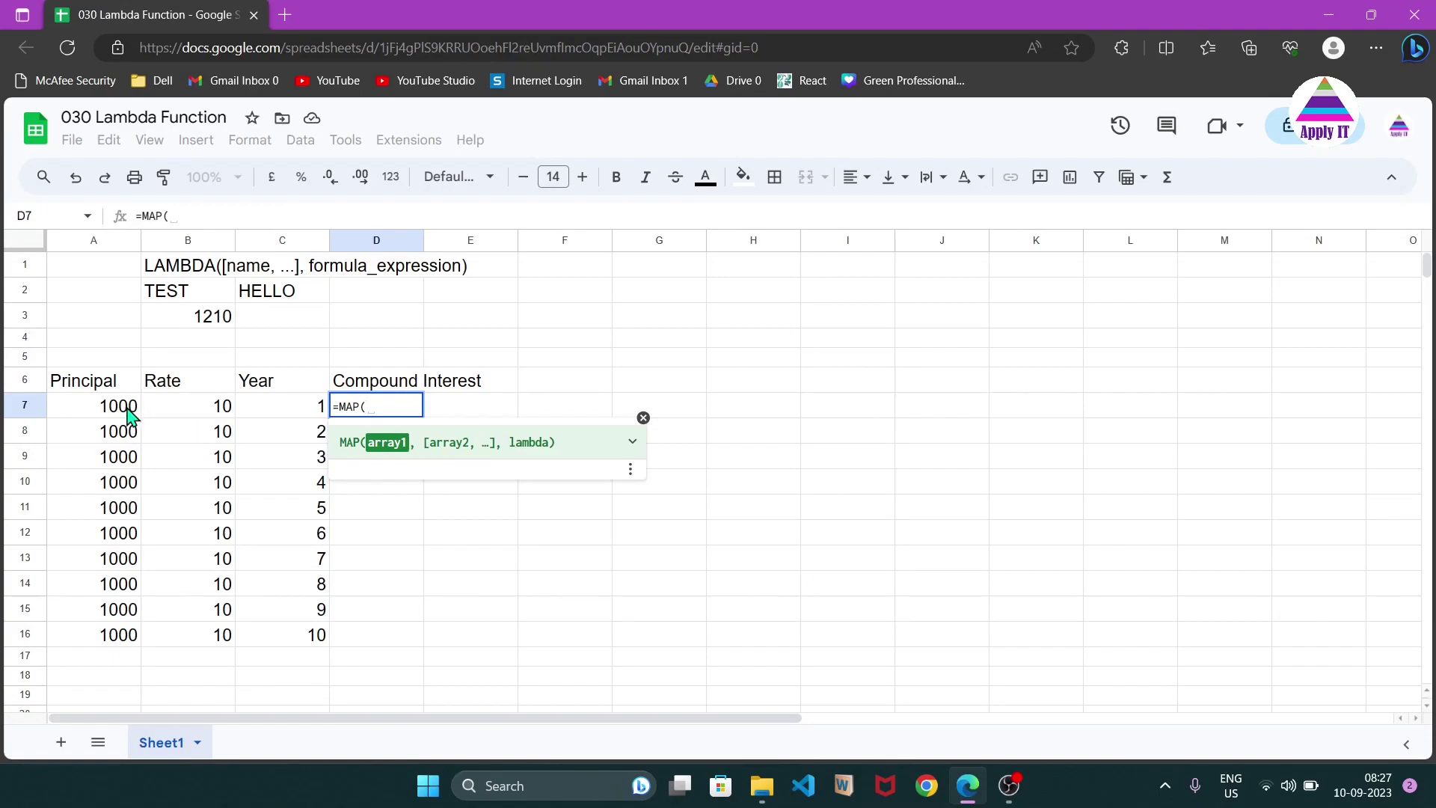
drag(129, 414, 123, 637)
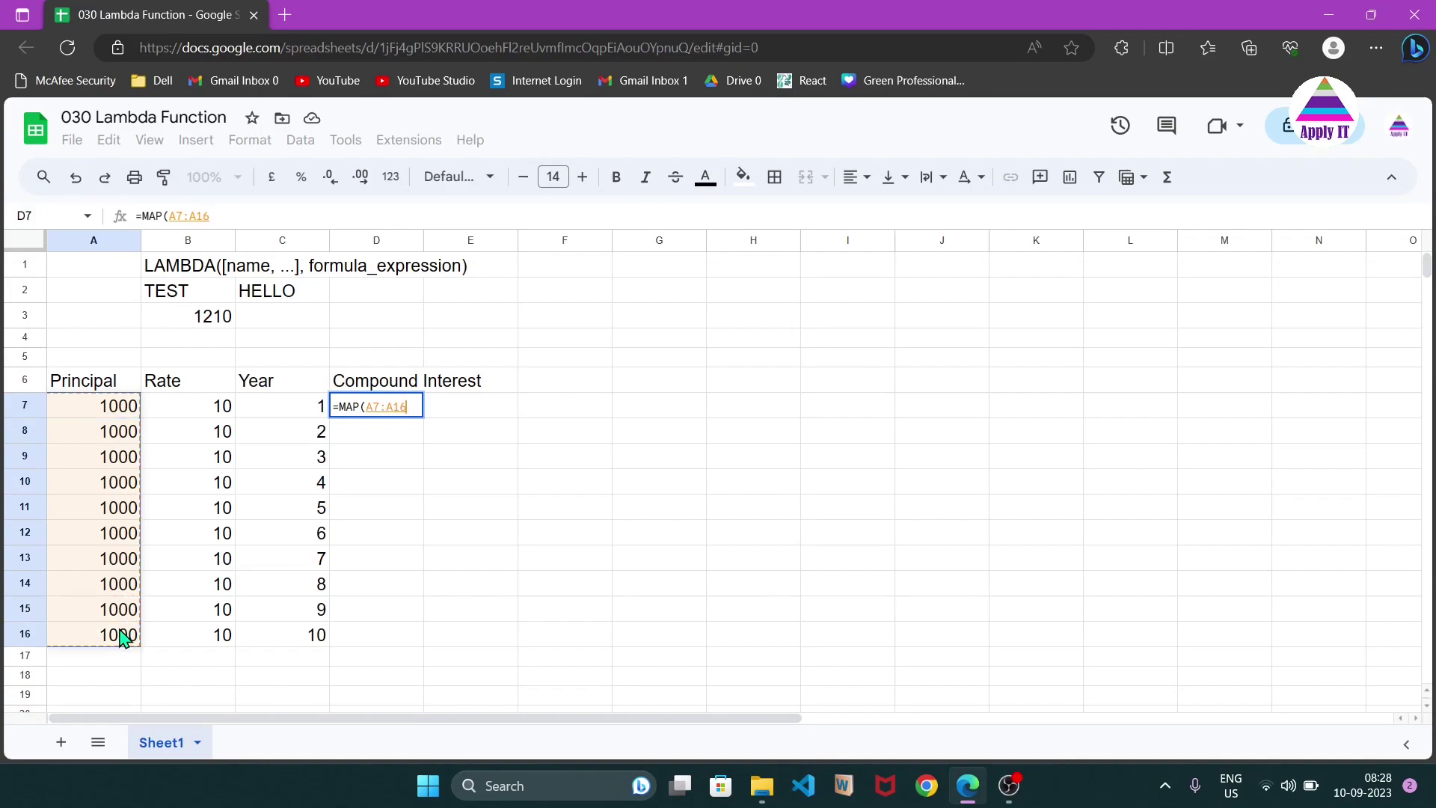
text(,)
drag(206, 414, 193, 638)
text(,)
drag(298, 414, 313, 635)
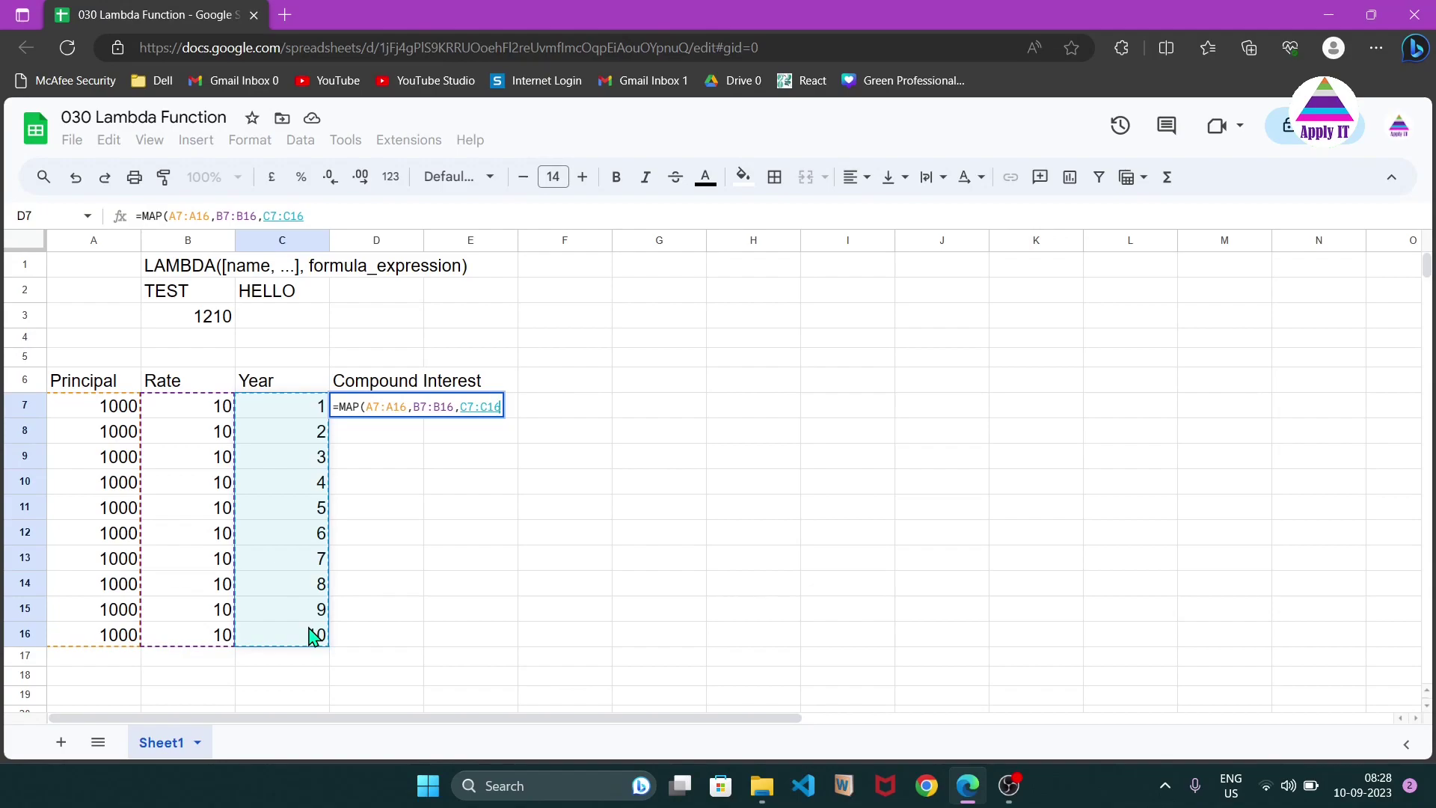
text(,)
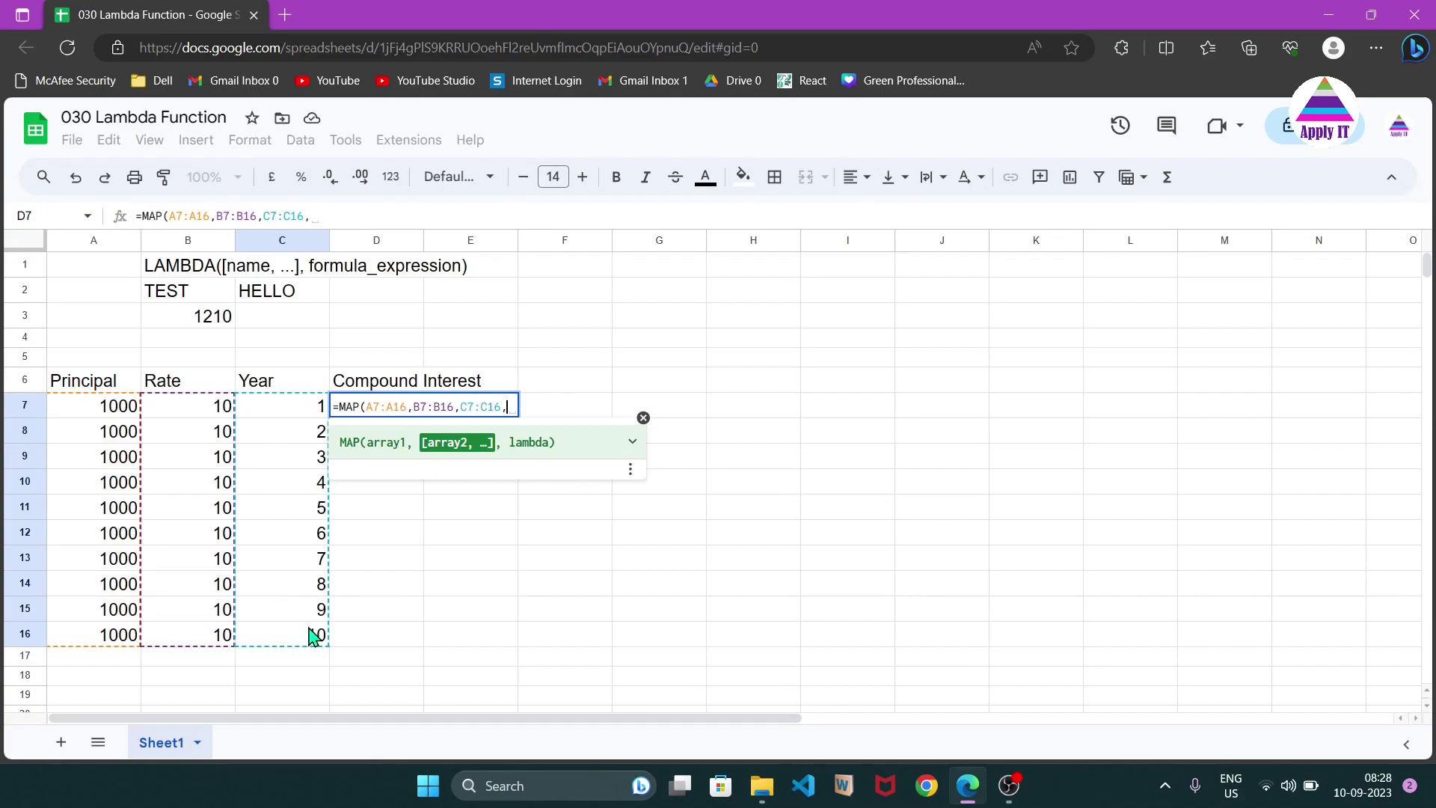
text(x))
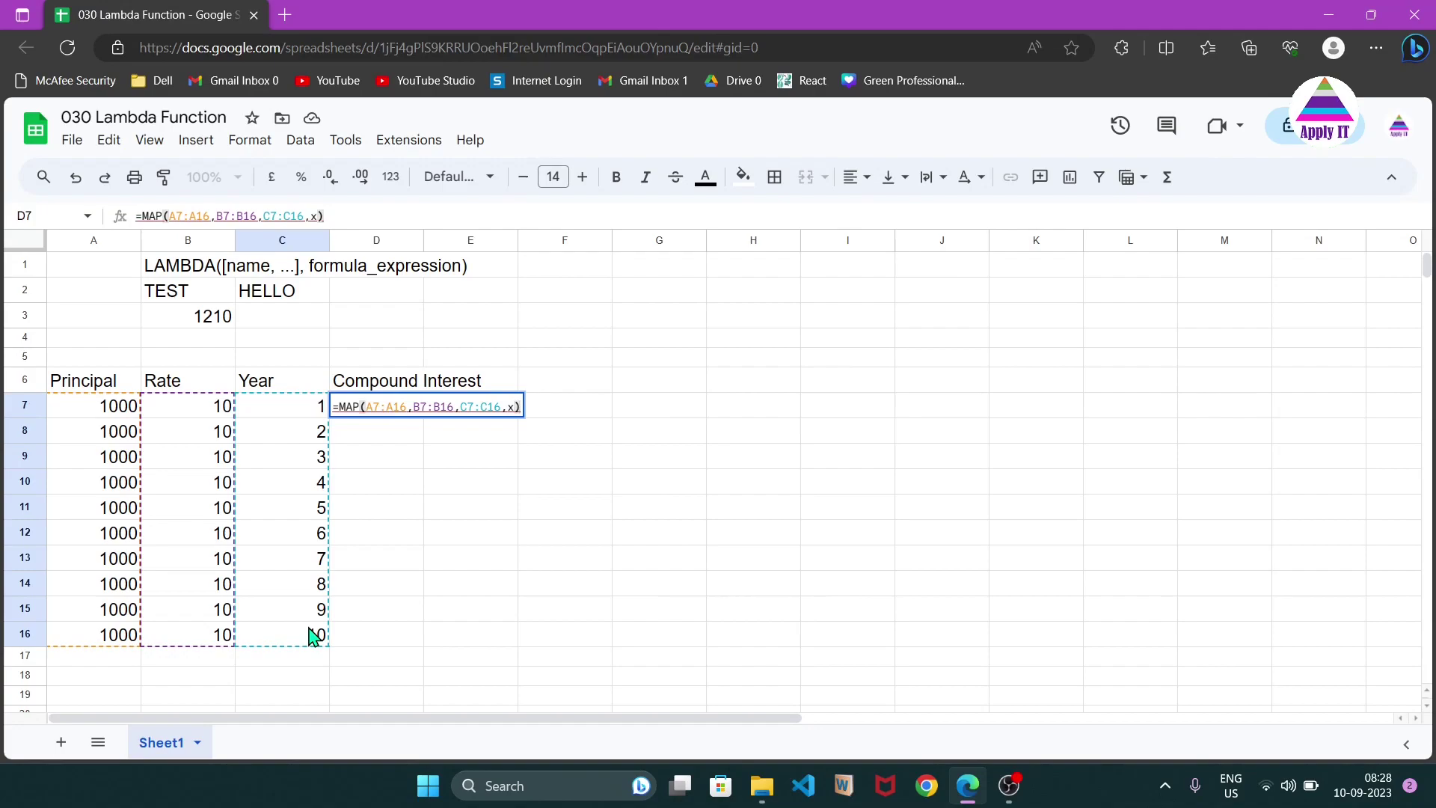
key(Return)
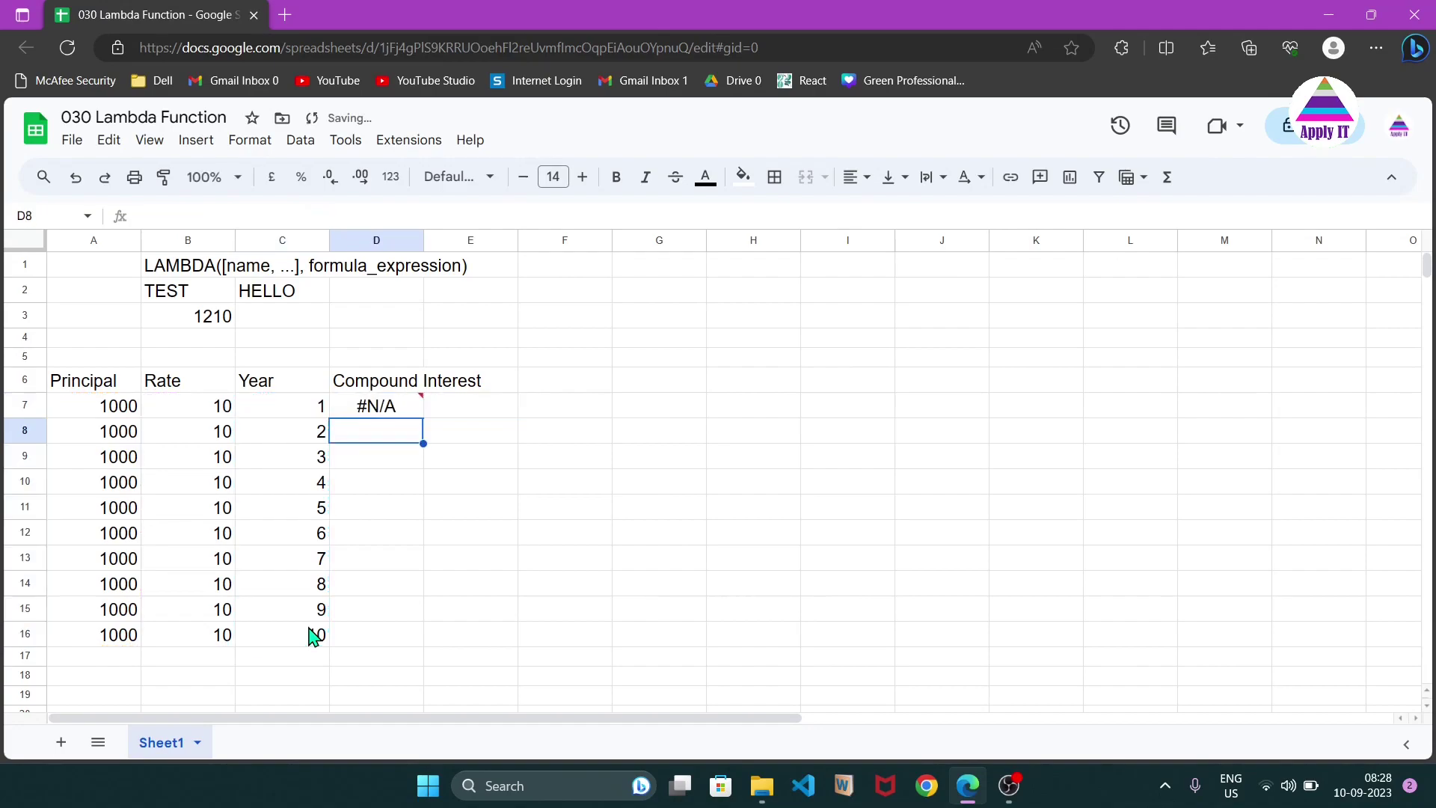
- Copy only the LAMBDA(p, i, y, p*(1+(i/100))^y) part of the formula in B3, leaving the cell unchanged
key(Up)
key(Up)
key(Up)
key(Up)
key(Up)
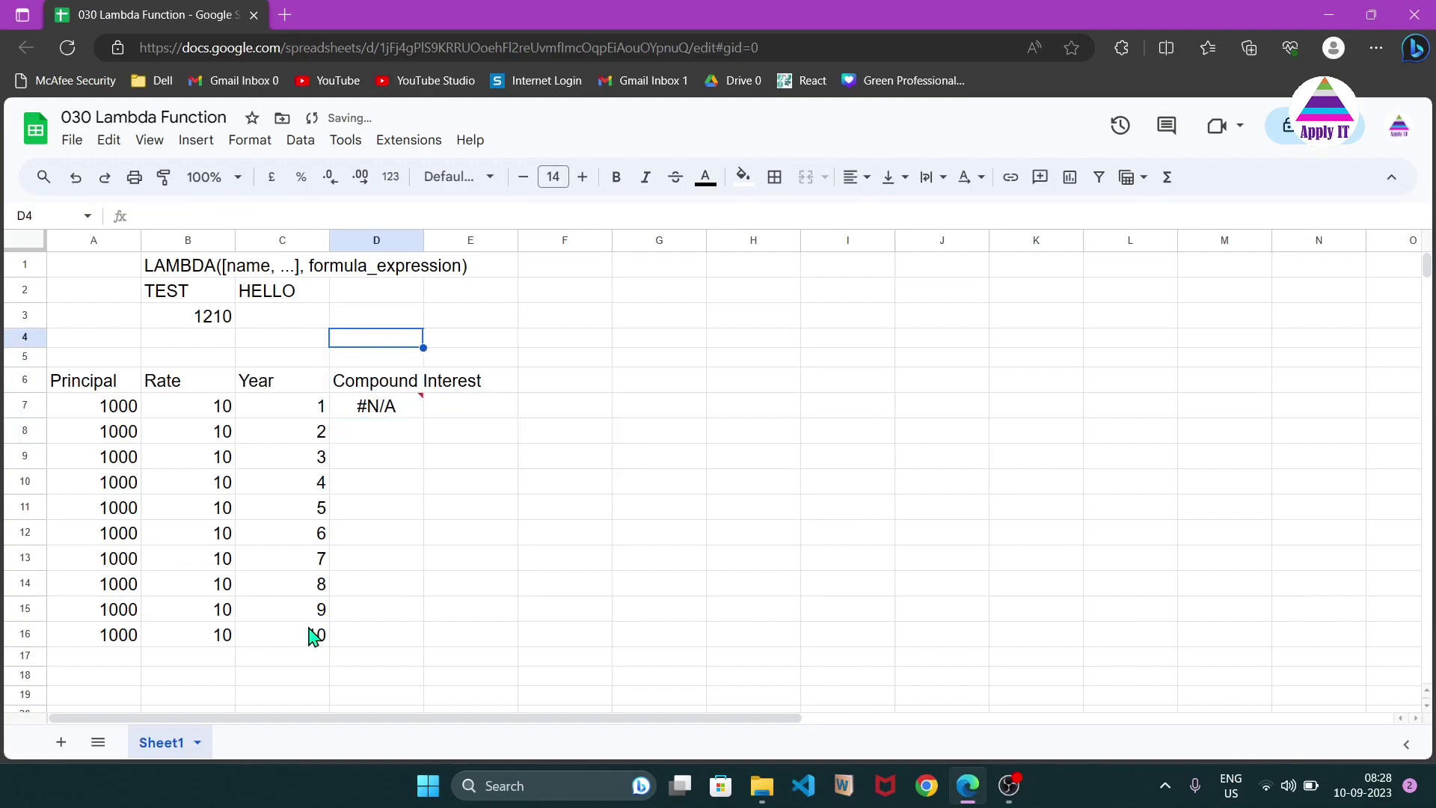
key(Left)
key(Left)
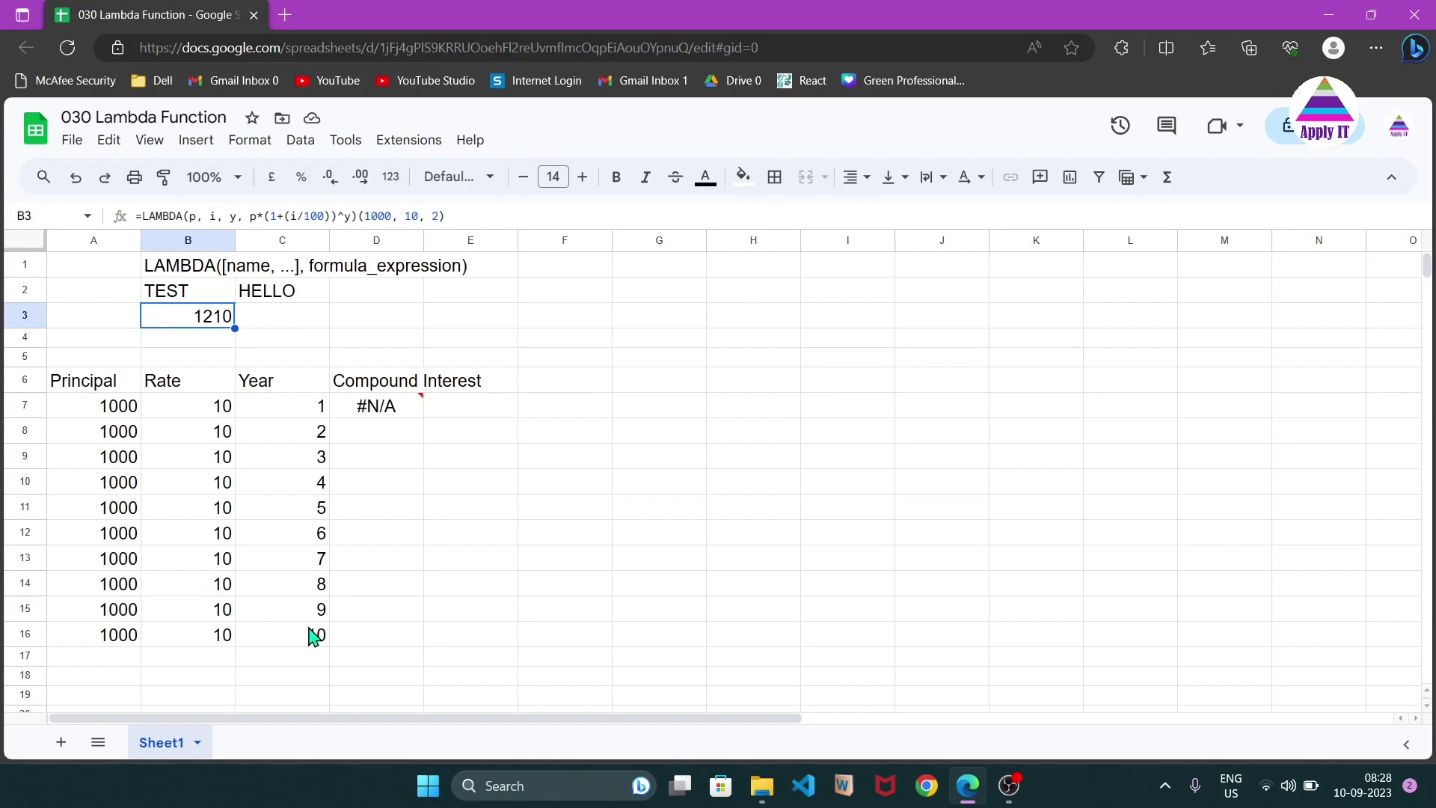
key(F2)
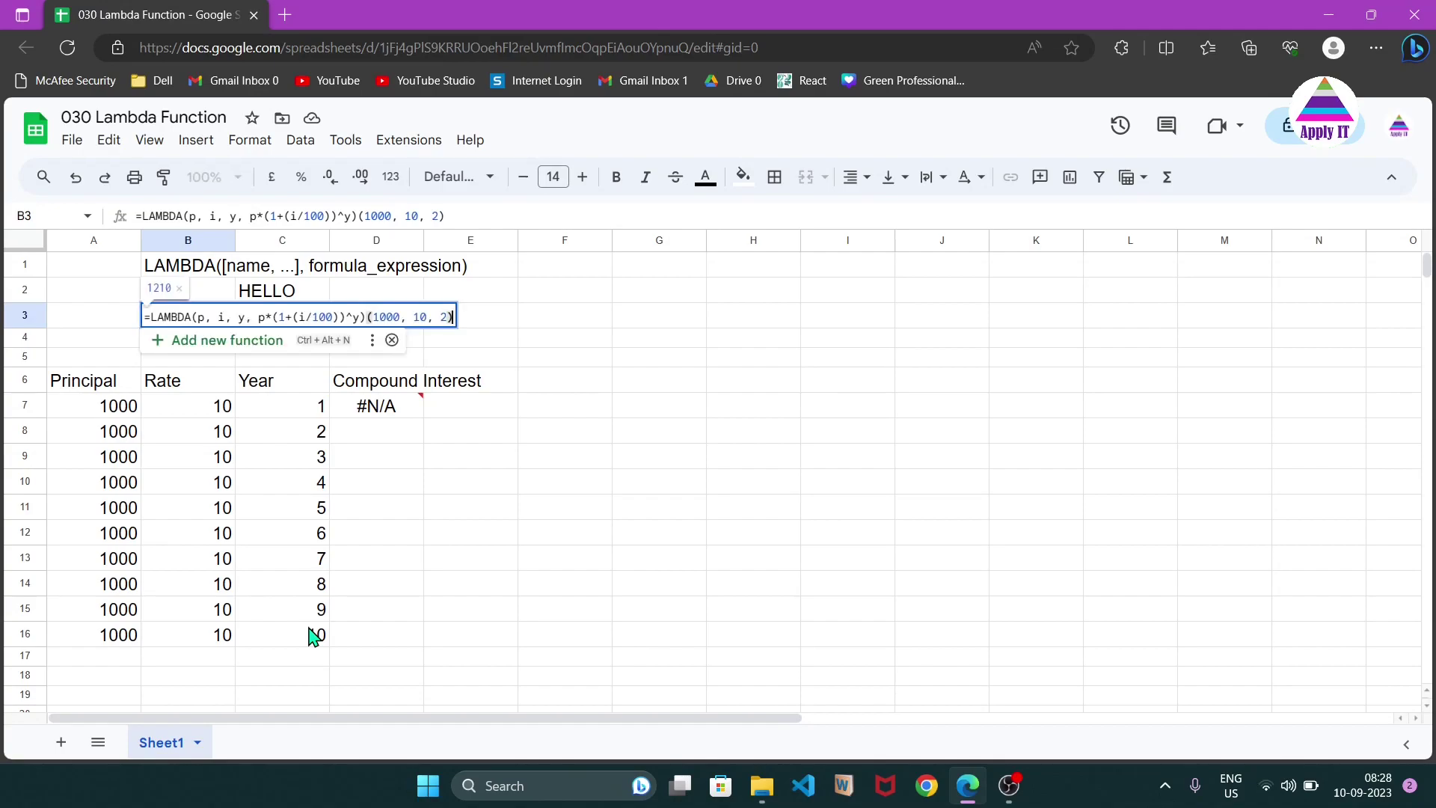
key(Left)
key(Left)
key(Left)
key(Left)
key(Left)
key(Left)
key(Left)
key(Left)
key(Left)
key(Left)
key(Left)
key(Left)
key(Left)
key(shift+Home)
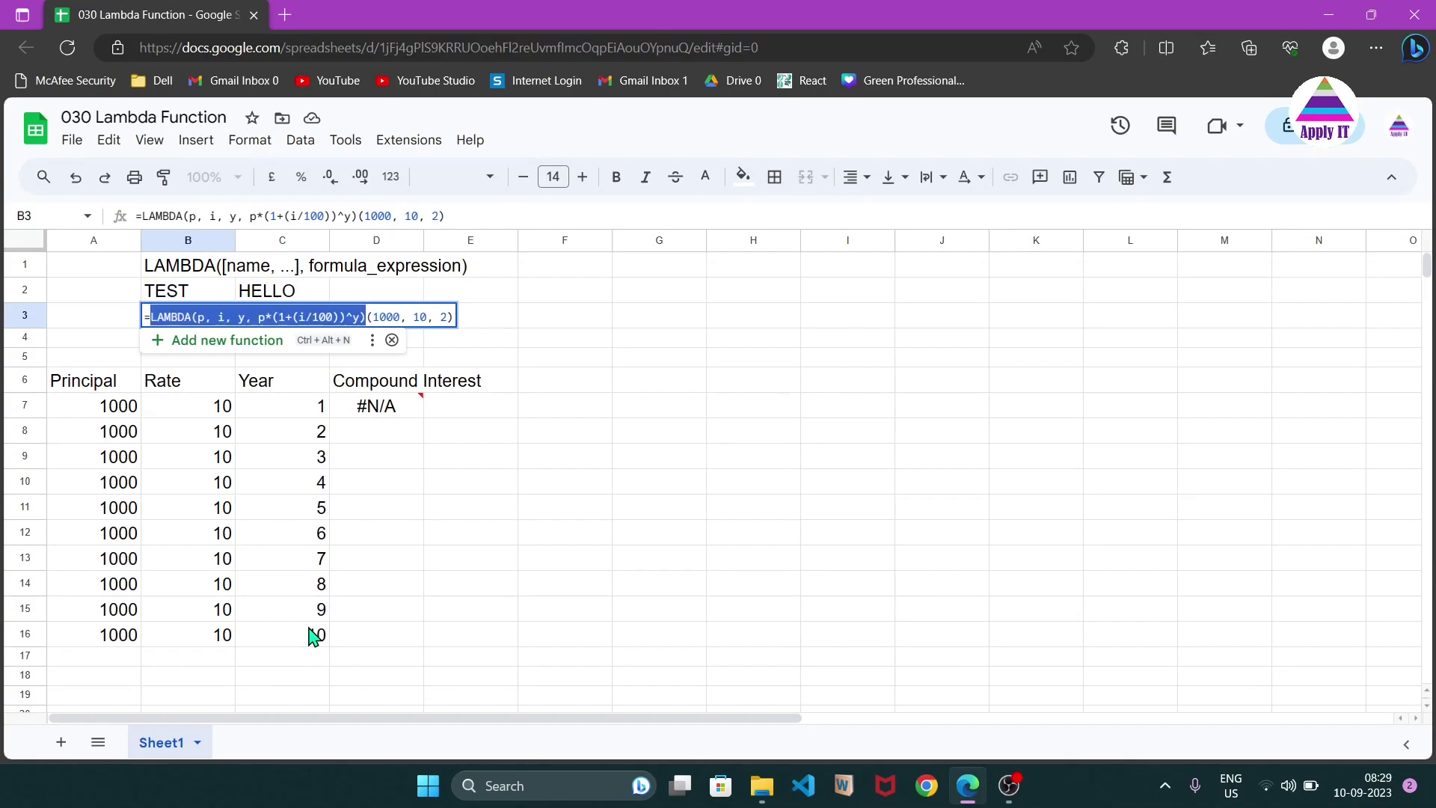
key(ctrl+c)
key(Escape)
- Replace the x placeholder in D7's MAP formula with the copied LAMBDA(p, i, y, p*(1+(i/100))^y) and commit the formula
key(Down)
key(Down)
key(Down)
key(Right)
key(Right)
key(Down)
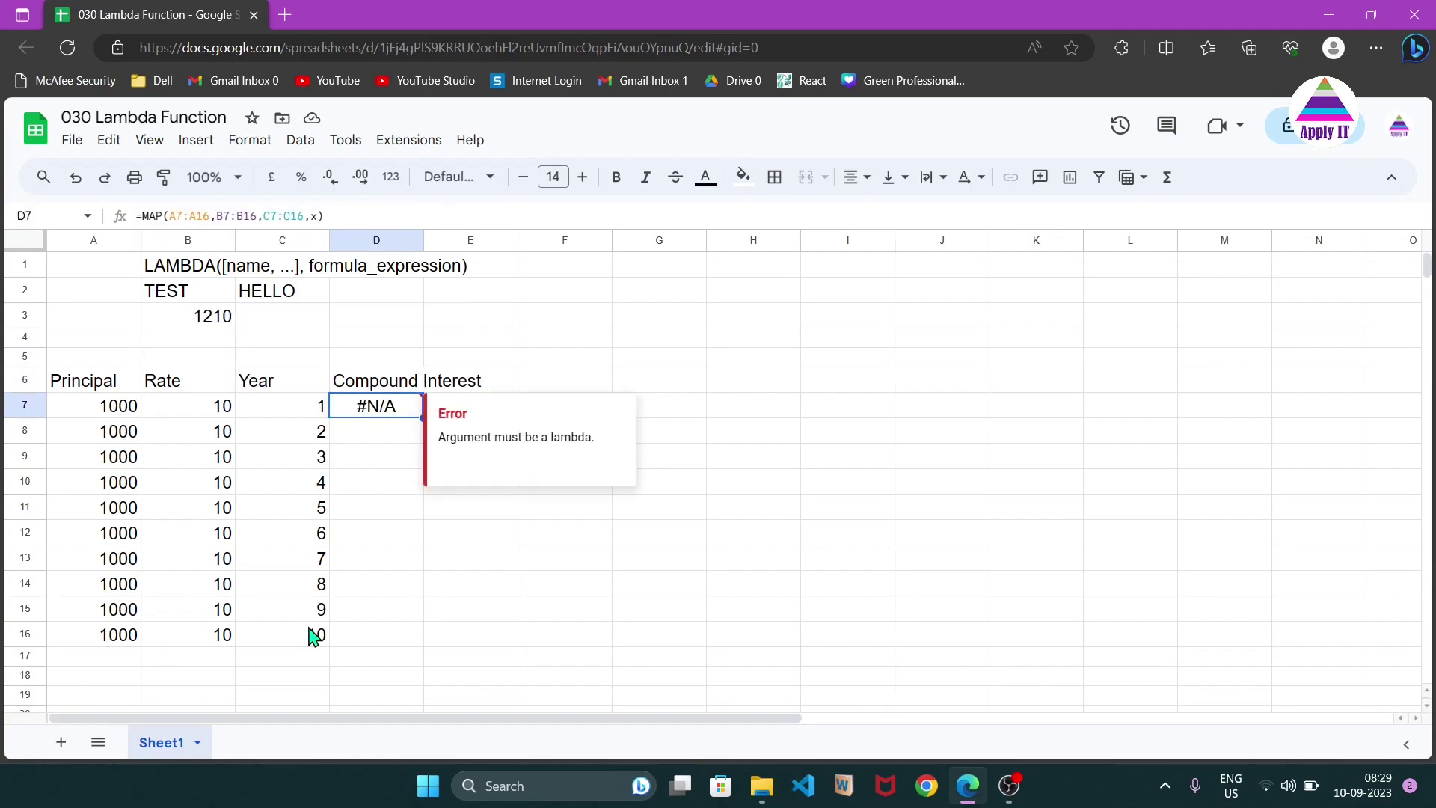
key(F2)
key(Left)
key(shift+Left)
key(ctrl+v)
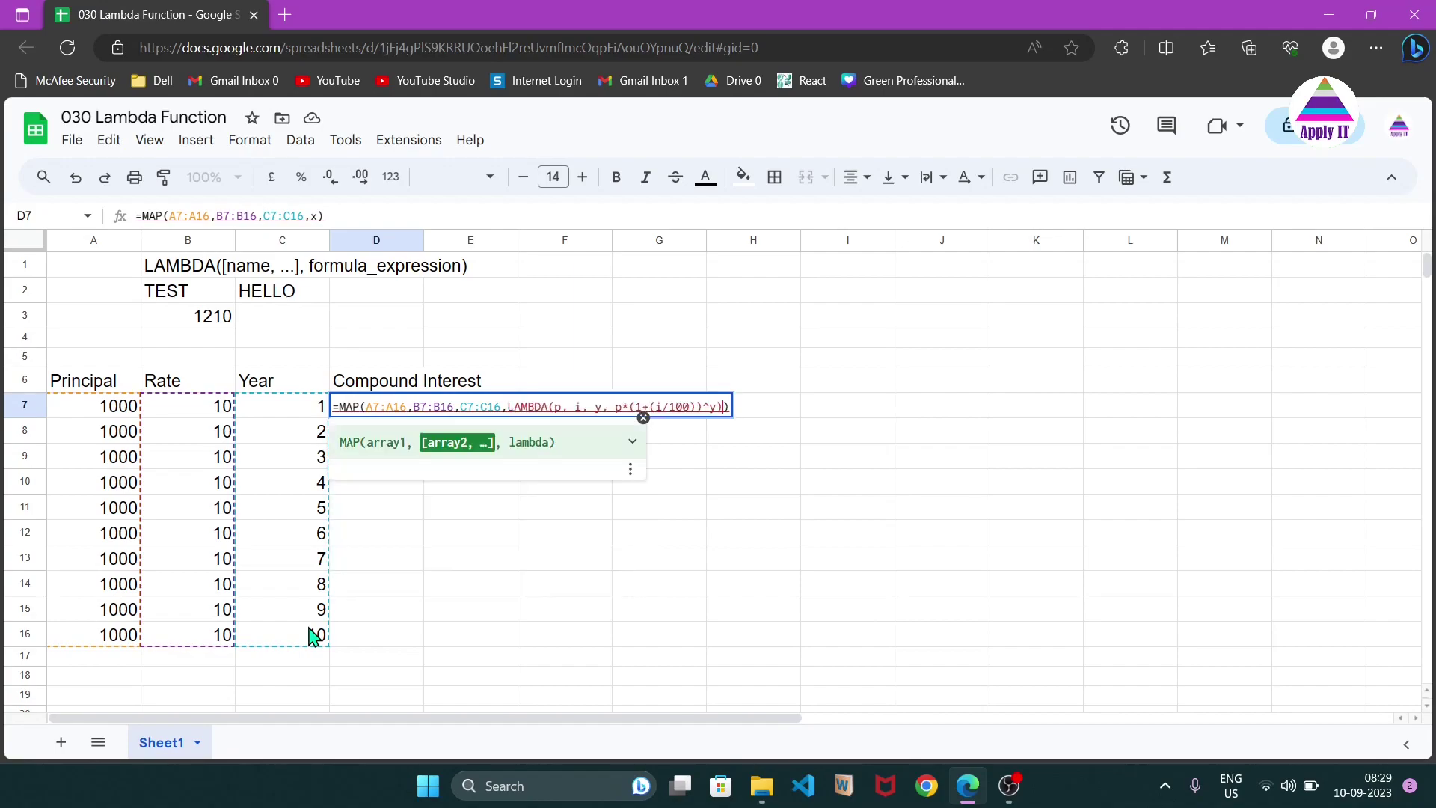
key(Return)
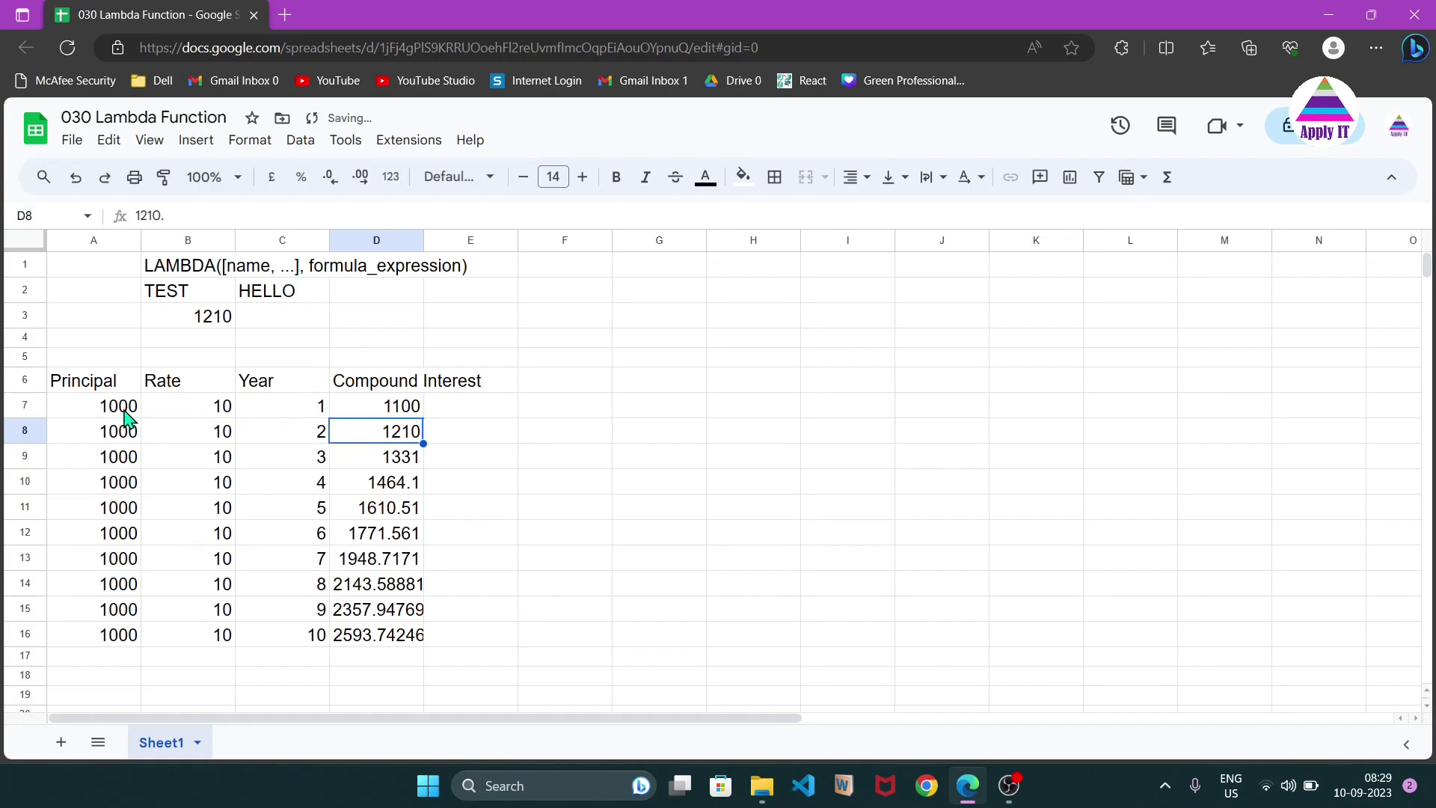
- Change the Rate values to 8 in B8, 12 in B9 and 34 in B10
click(206, 440)
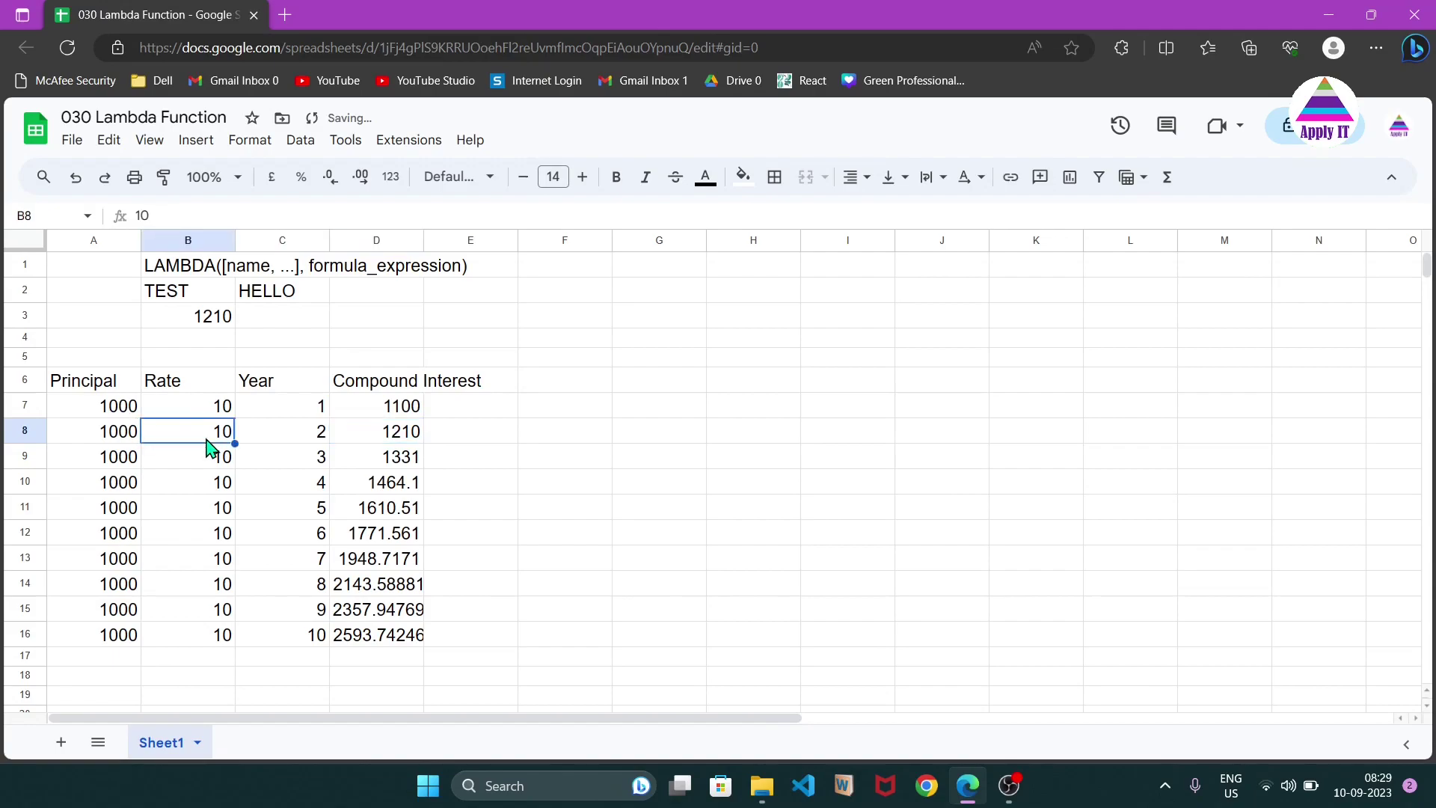
text(8)
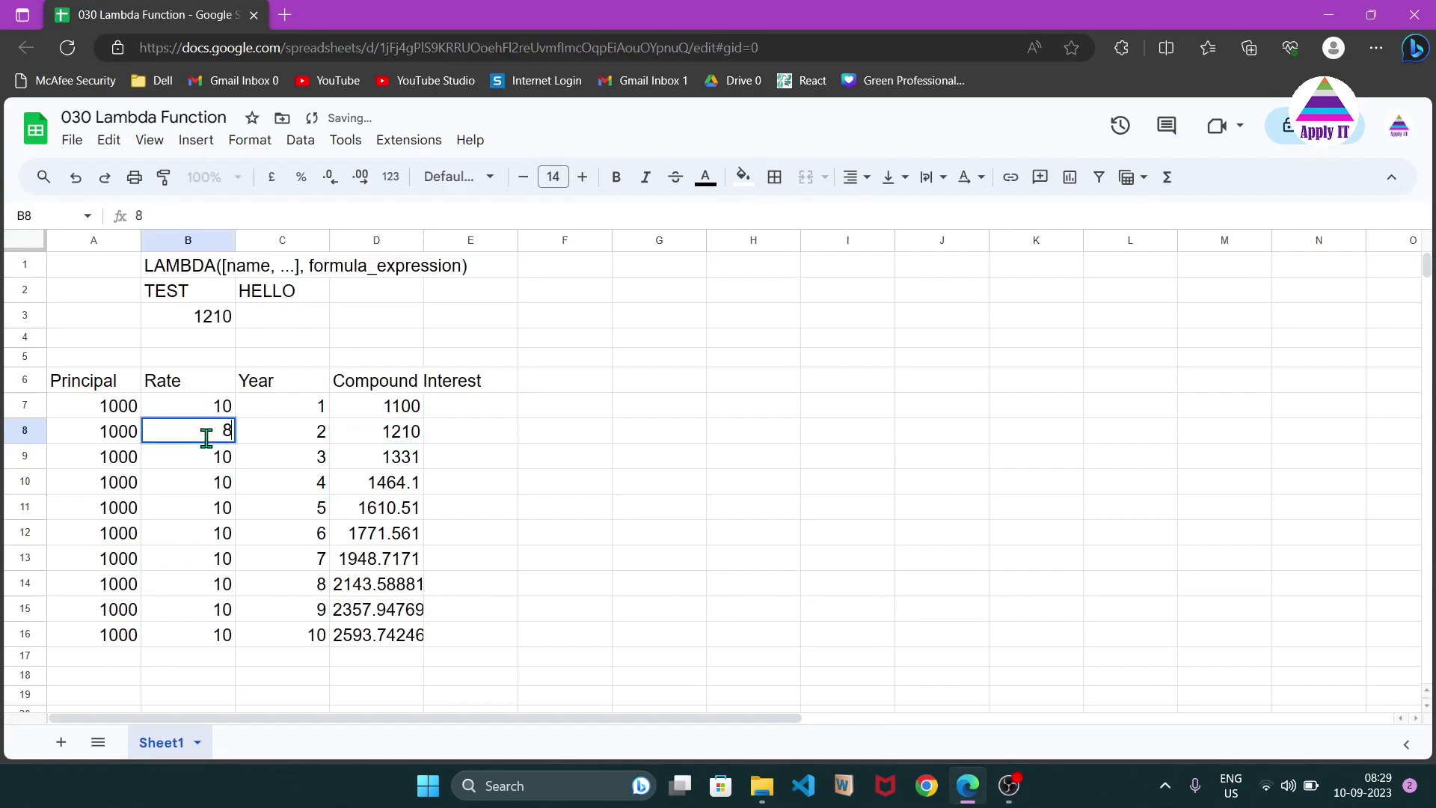
key(Return)
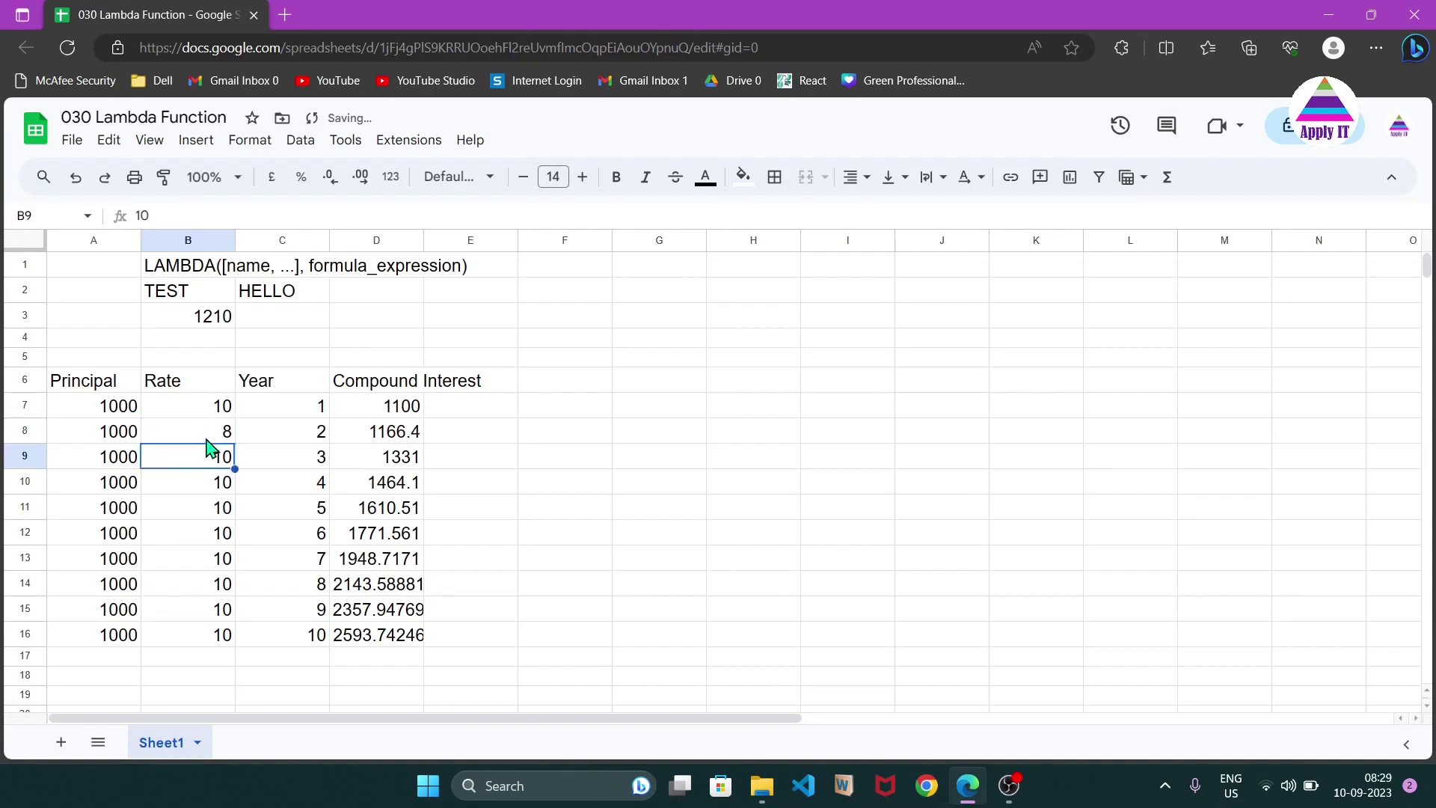
text(12)
key(Return)
text(34)
key(Return)
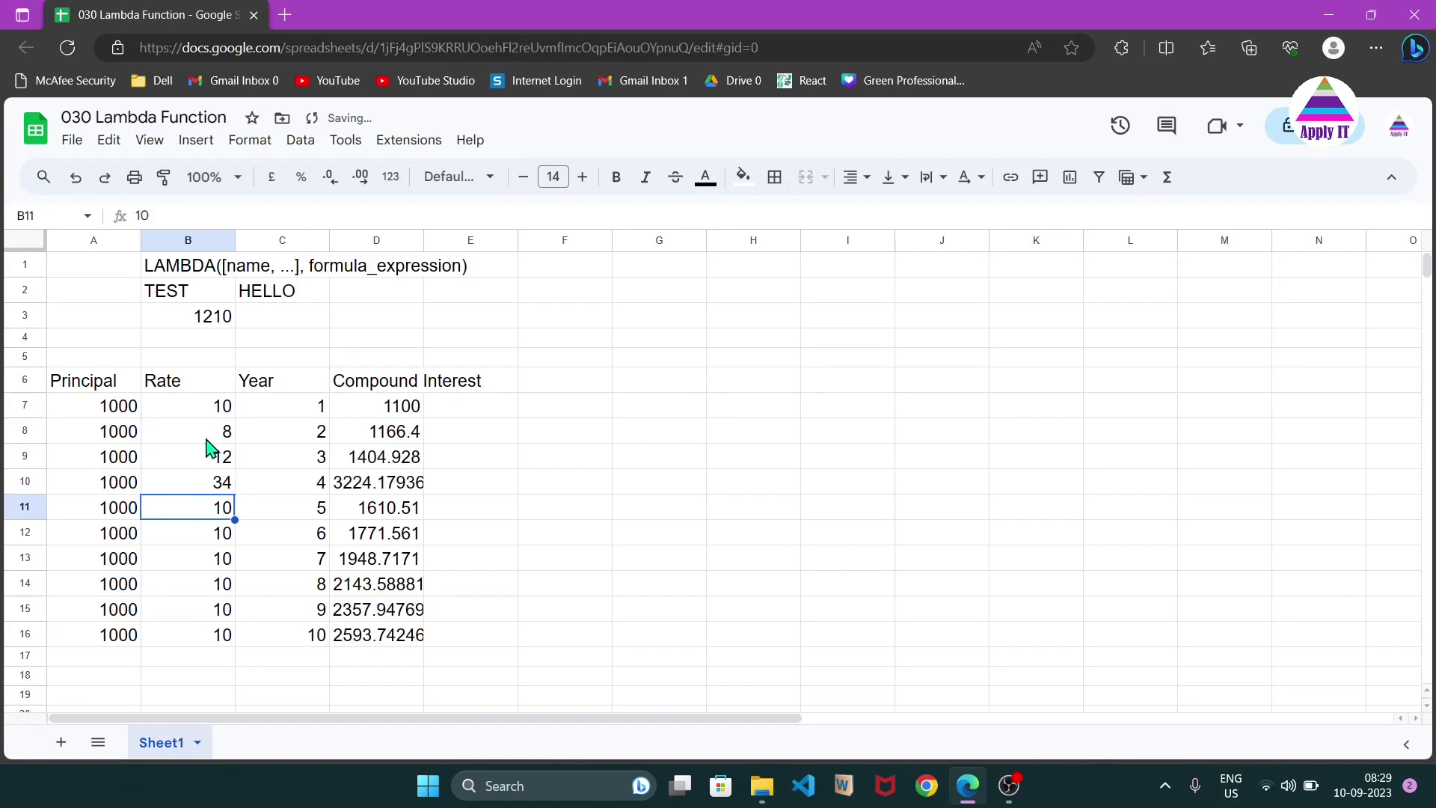